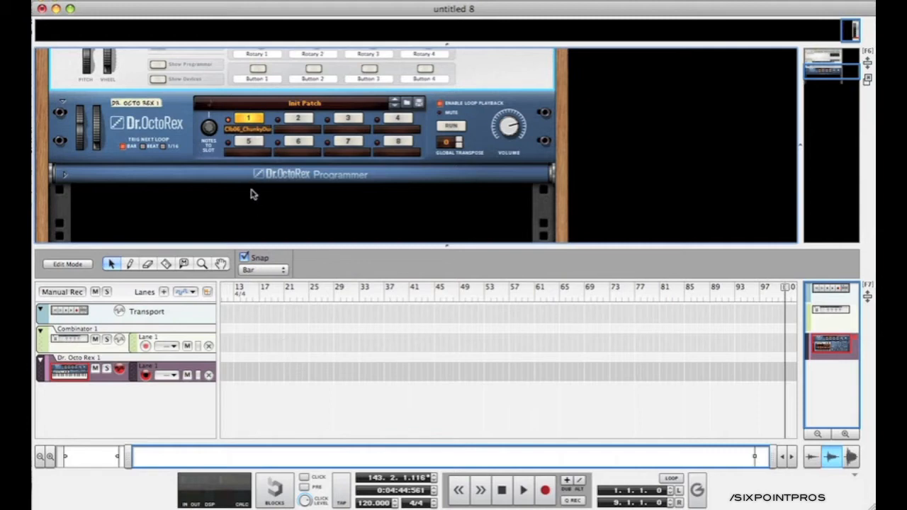
Step: Play the Dr. Octo Rex loop briefly, then stop playback
scroll(250, 215, up, 3)
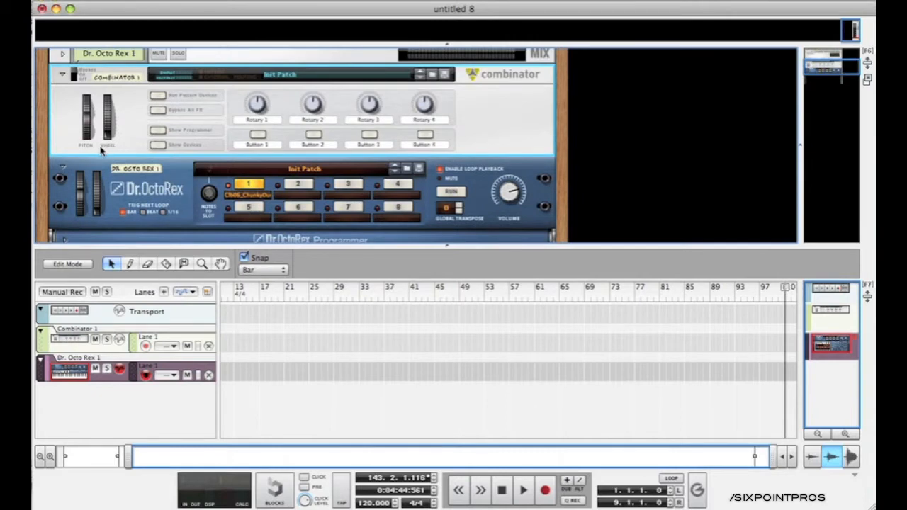
key(space)
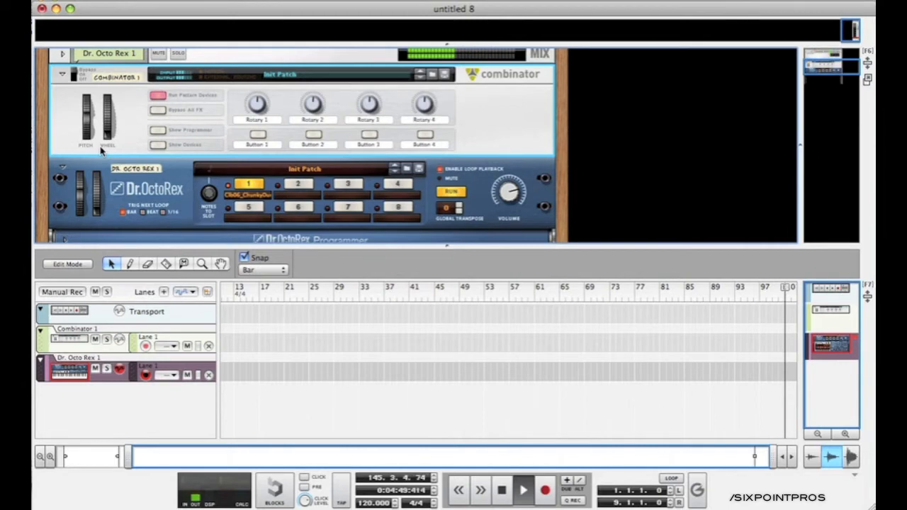
key(space)
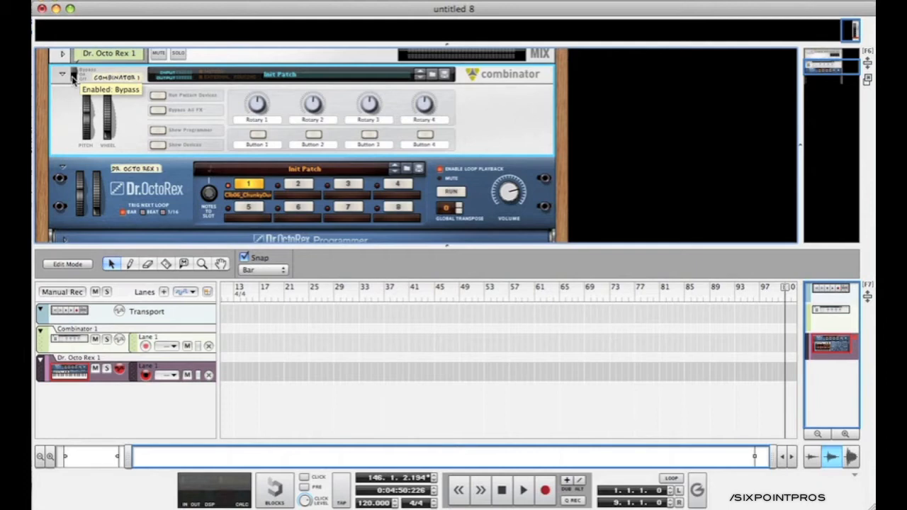
Step: Compare the playing loop with Combinator 1 switched between Bypass and On, then stop playback
key(space)
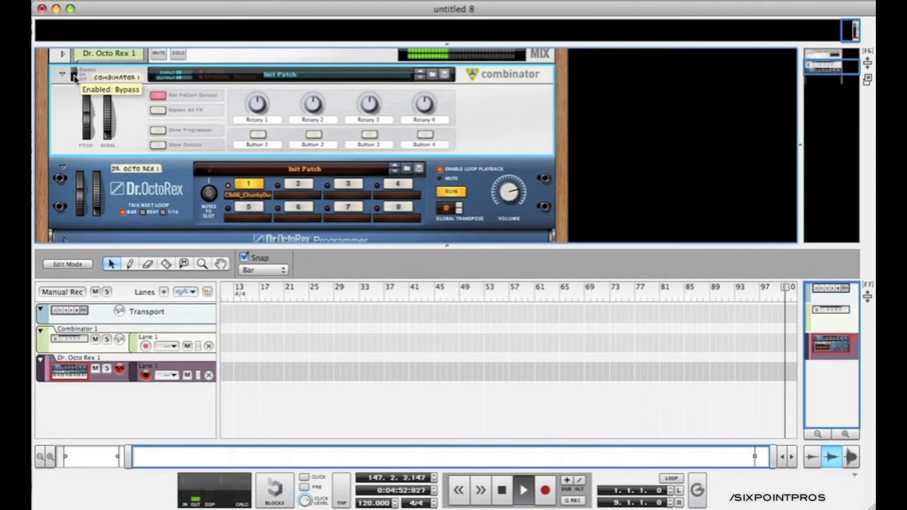
click(75, 76)
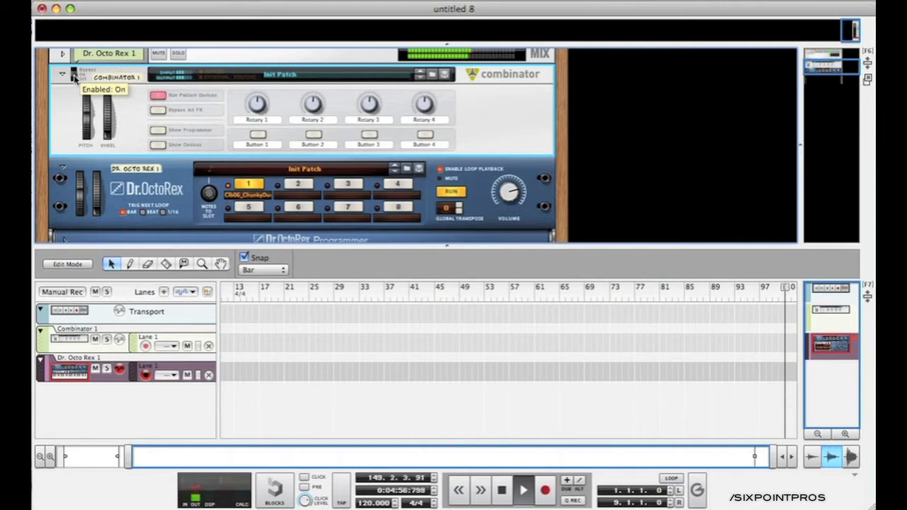
click(73, 76)
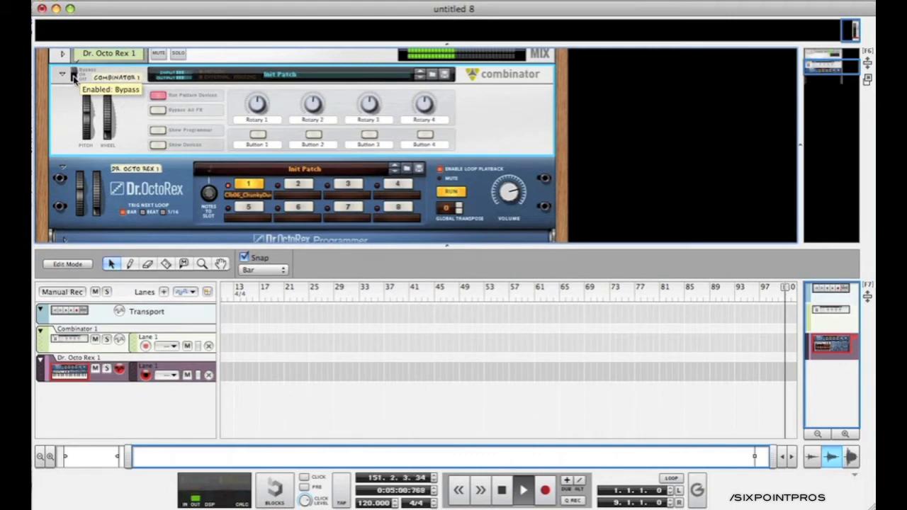
click(74, 76)
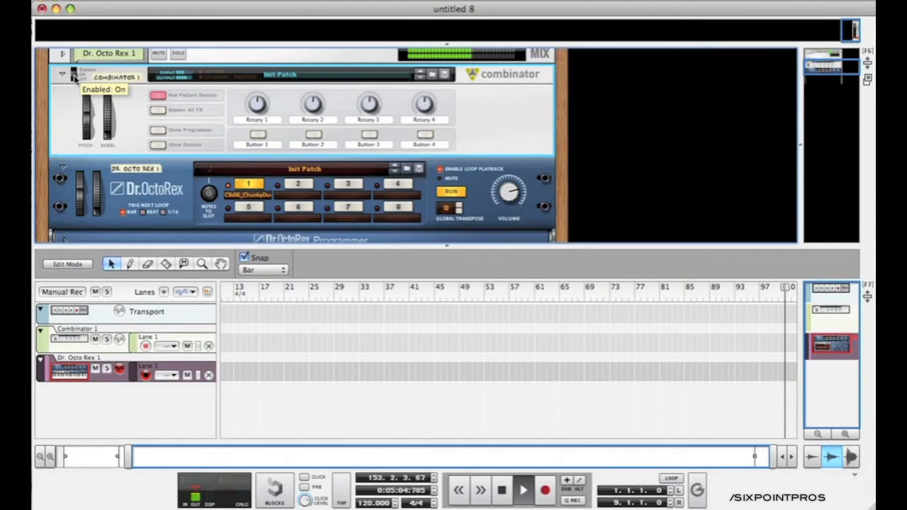
key(space)
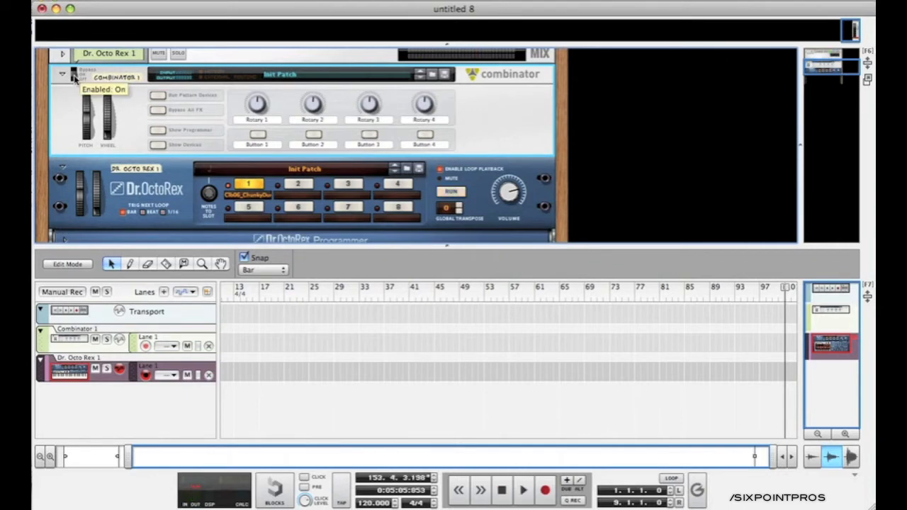
click(73, 72)
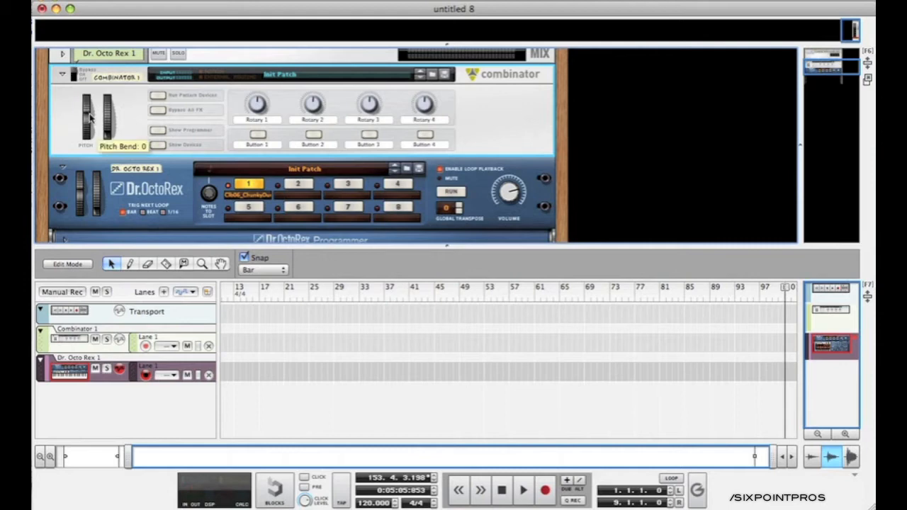
Step: Show the devices inside Combinator 1, examine its mixer, splitters, imagers and compressor, then hide them
scroll(215, 166, down, 3)
scroll(209, 165, up, 4)
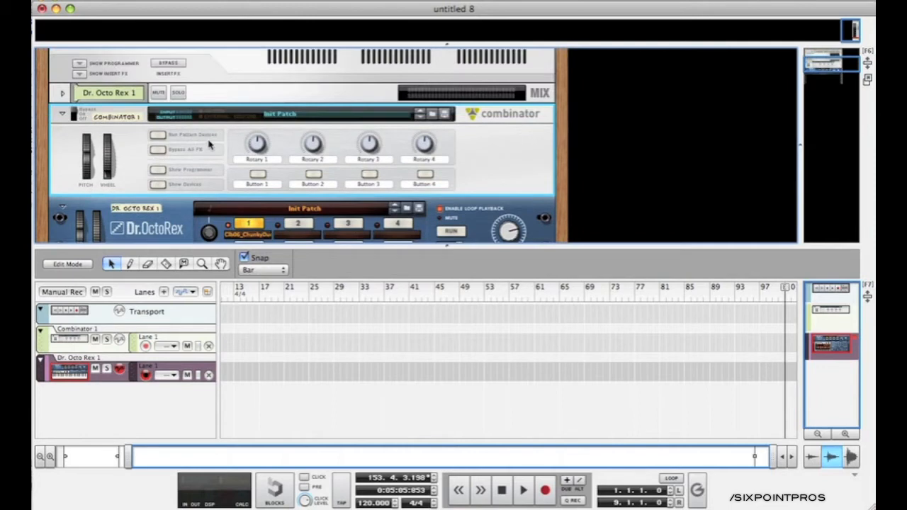
click(157, 184)
scroll(152, 177, down, 2)
scroll(153, 179, down, 6)
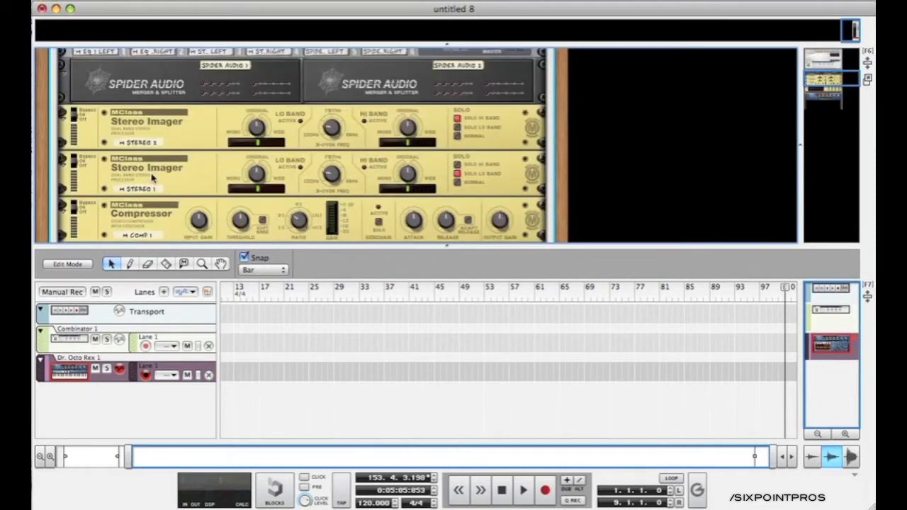
scroll(152, 179, up, 5)
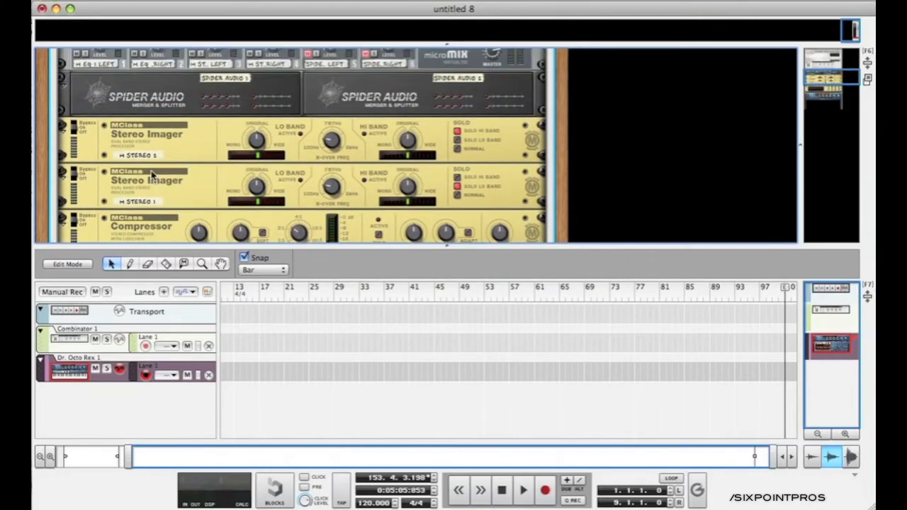
scroll(152, 177, up, 5)
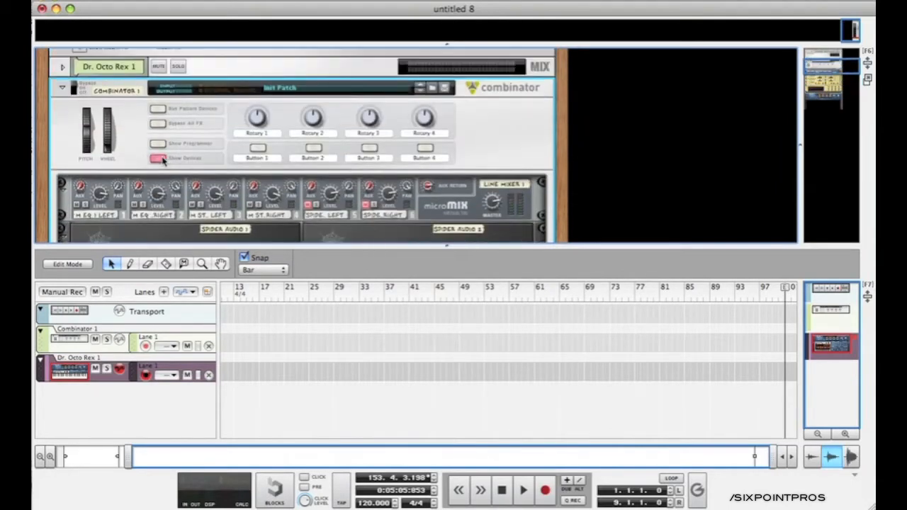
click(158, 158)
Step: Create a second Combinator in the empty rack space below the Dr. Octo Rex, with its devices shown
scroll(162, 163, down, 3)
right_click(161, 162)
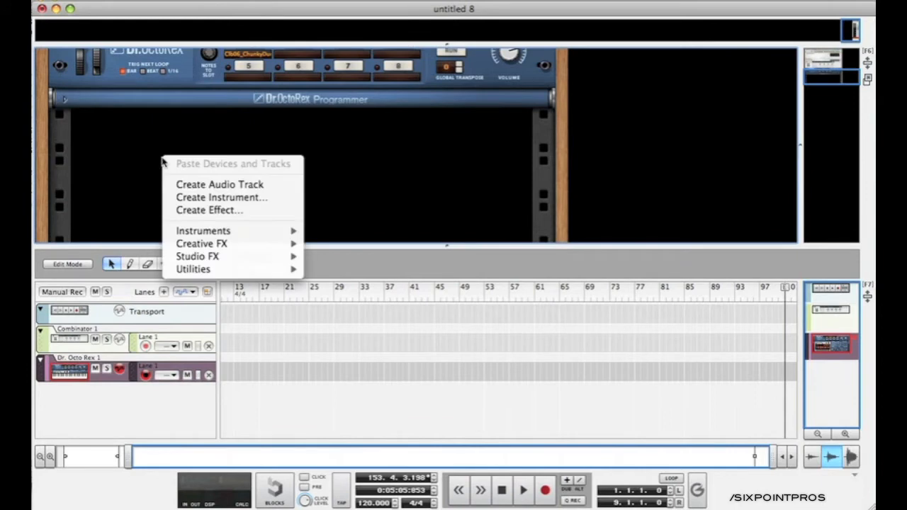
mouse_move(215, 273)
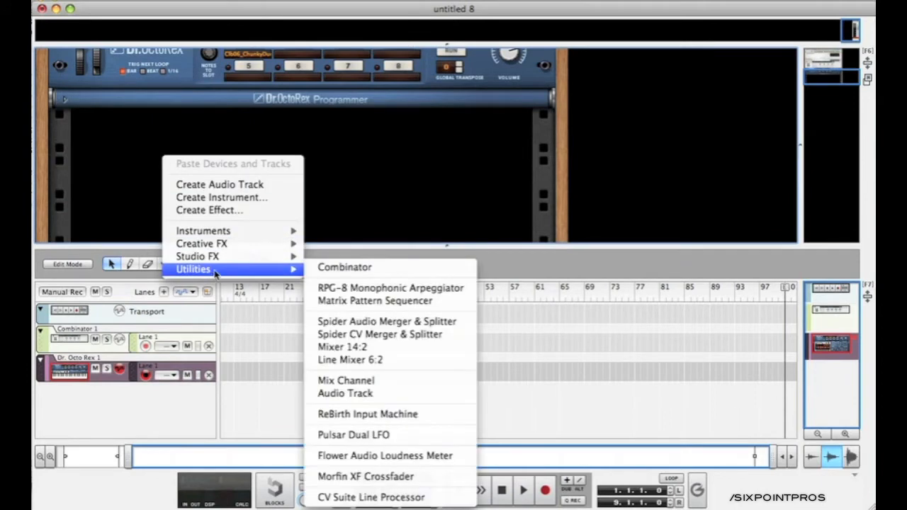
click(333, 267)
click(162, 153)
click(162, 153)
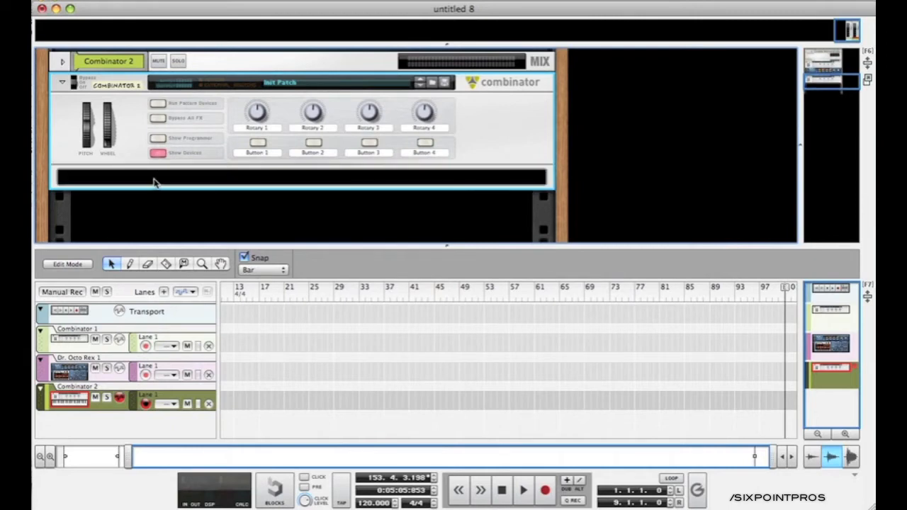
Step: Add a Line Mixer 6:2 inside the empty Combinator 2
right_click(157, 182)
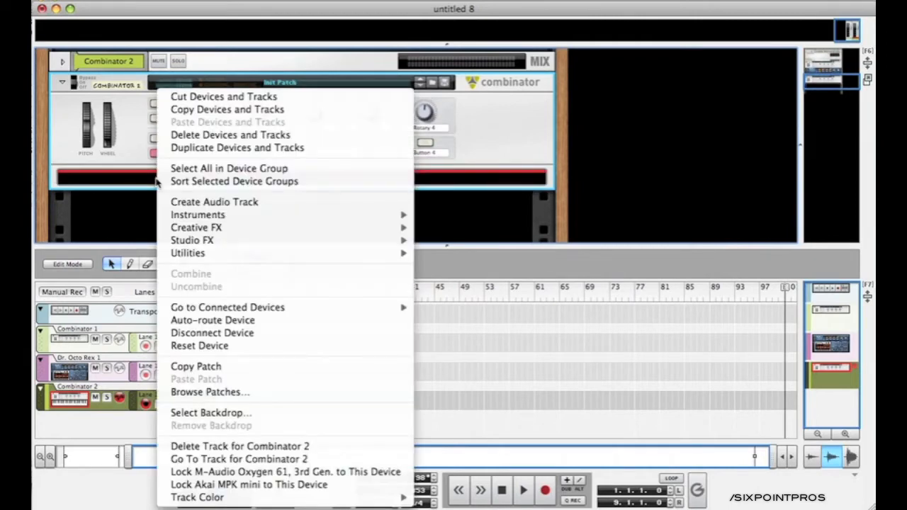
mouse_move(238, 253)
mouse_move(346, 260)
click(494, 346)
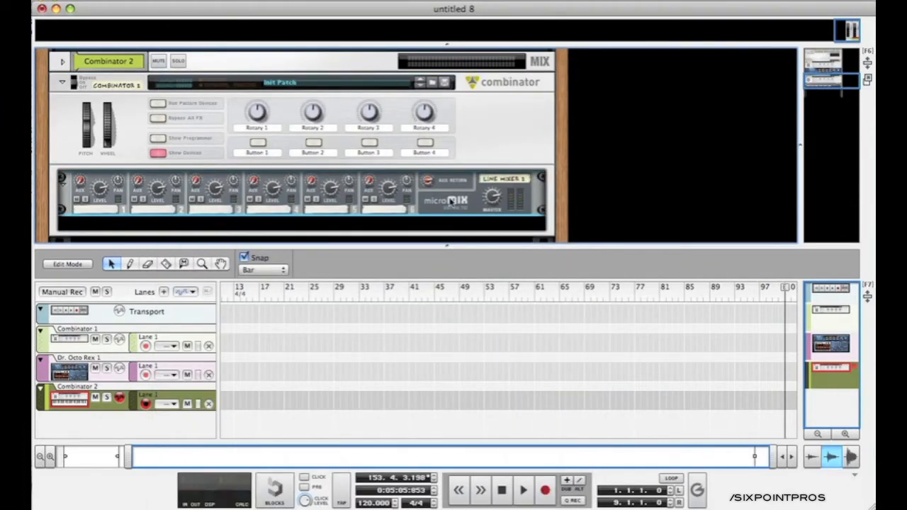
key(Tab)
key(Tab)
Step: Add two Spider Audio Merger & Splitter devices below the line mixer in Combinator 2
right_click(462, 201)
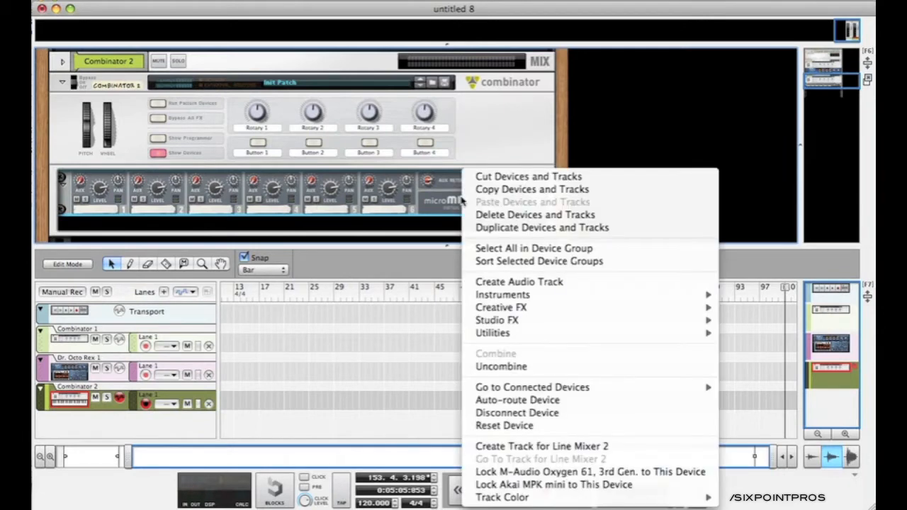
mouse_move(483, 335)
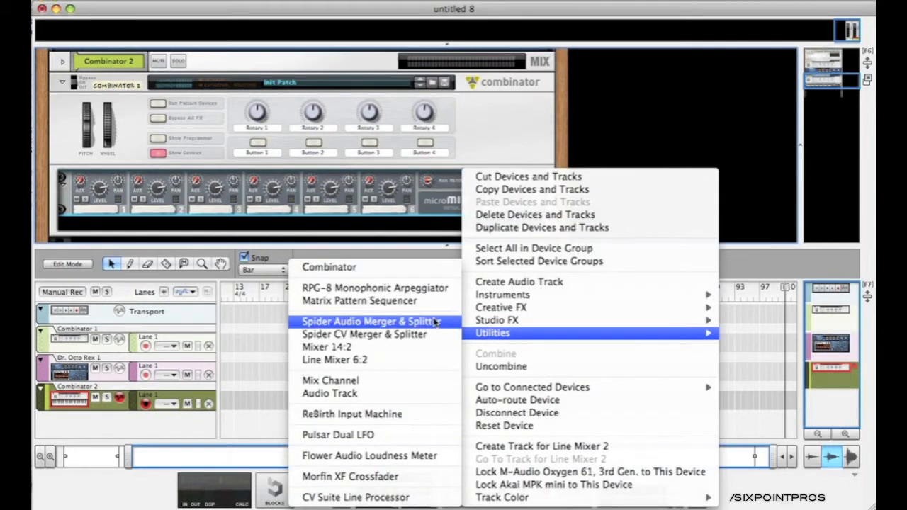
click(435, 322)
right_click(191, 221)
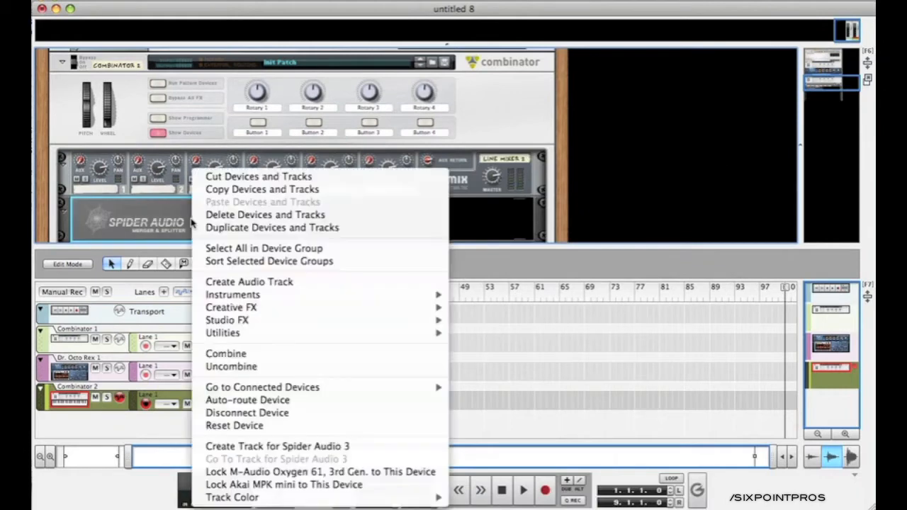
mouse_move(243, 342)
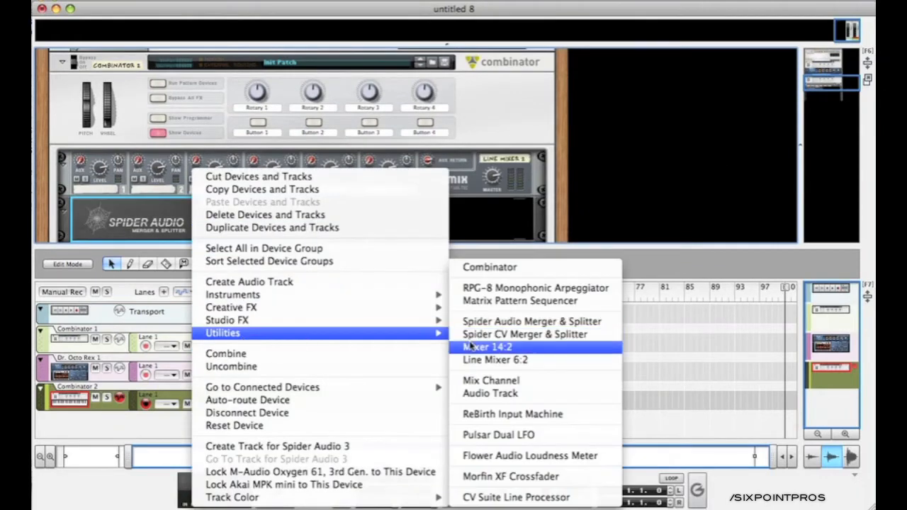
click(509, 322)
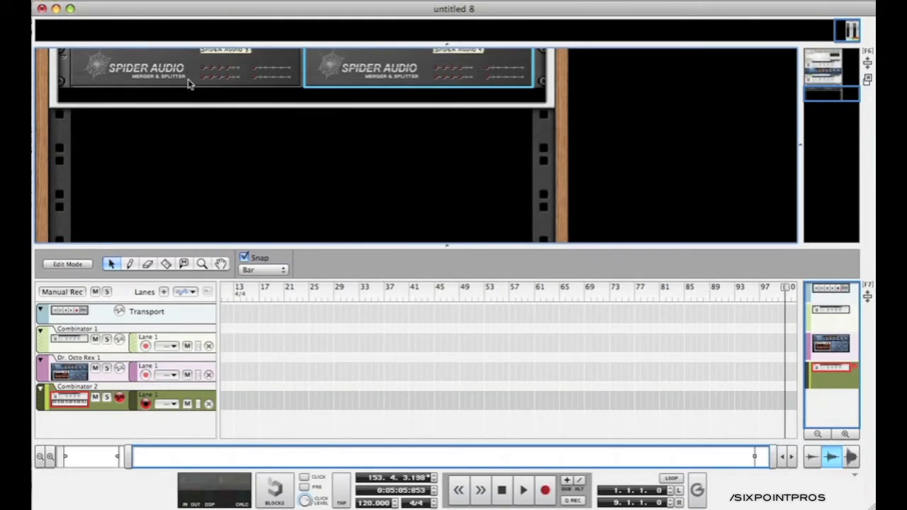
Step: Add two MClass Stereo Imagers below the first Spider Audio device in Combinator 2
right_click(189, 84)
mouse_move(367, 229)
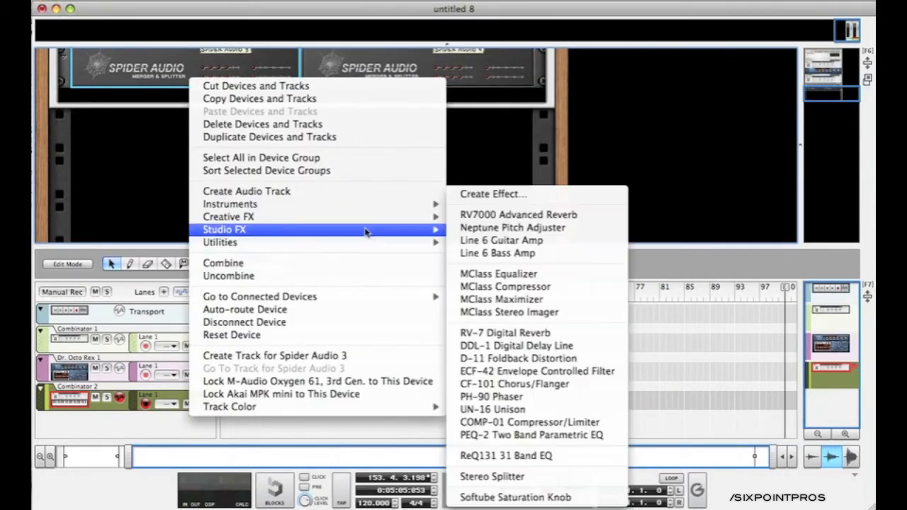
click(509, 312)
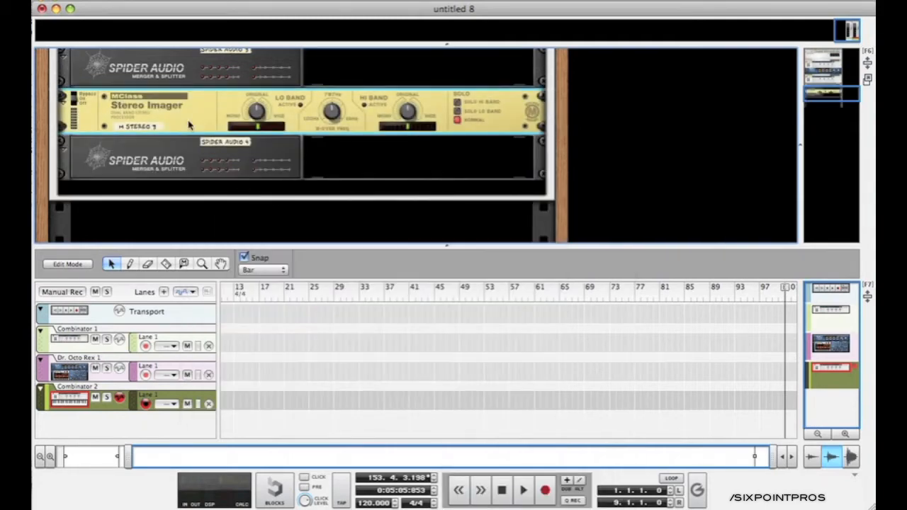
right_click(188, 126)
mouse_move(260, 270)
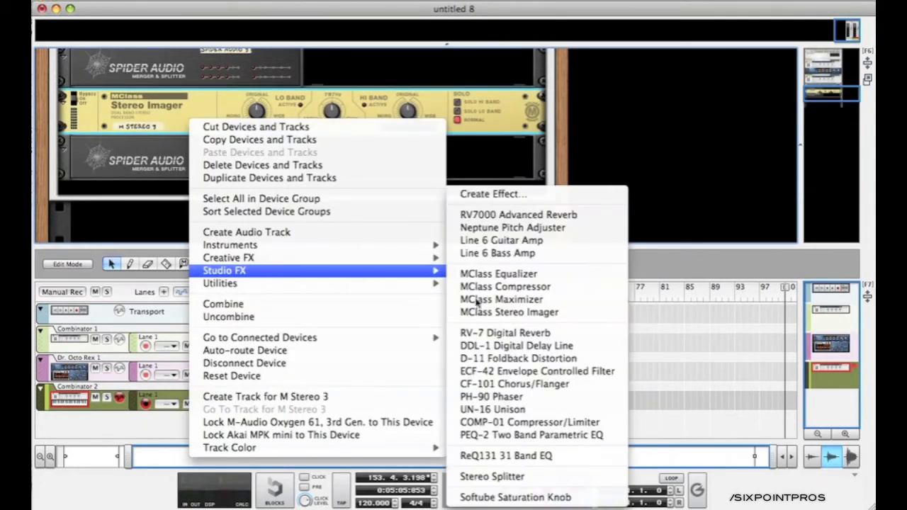
click(492, 312)
Step: Add an MClass Compressor and an MClass Equalizer below the two stereo imagers
right_click(204, 170)
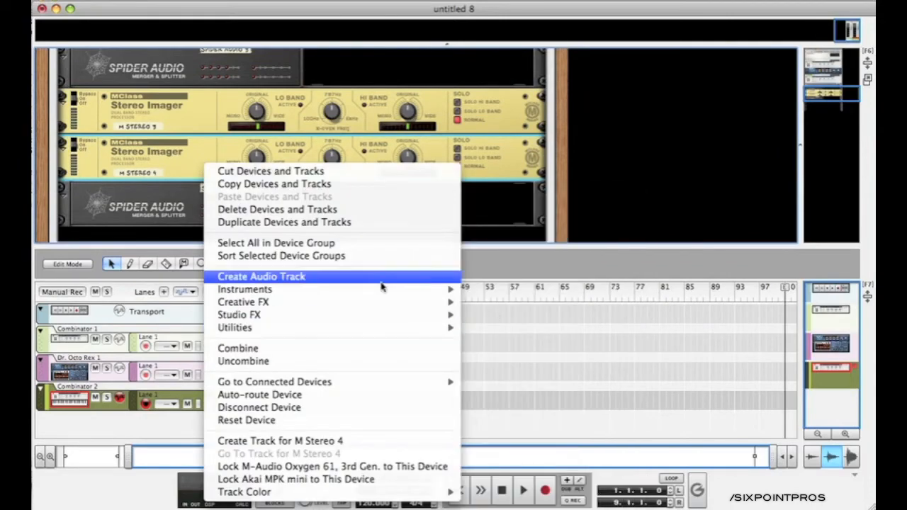
mouse_move(374, 316)
click(542, 286)
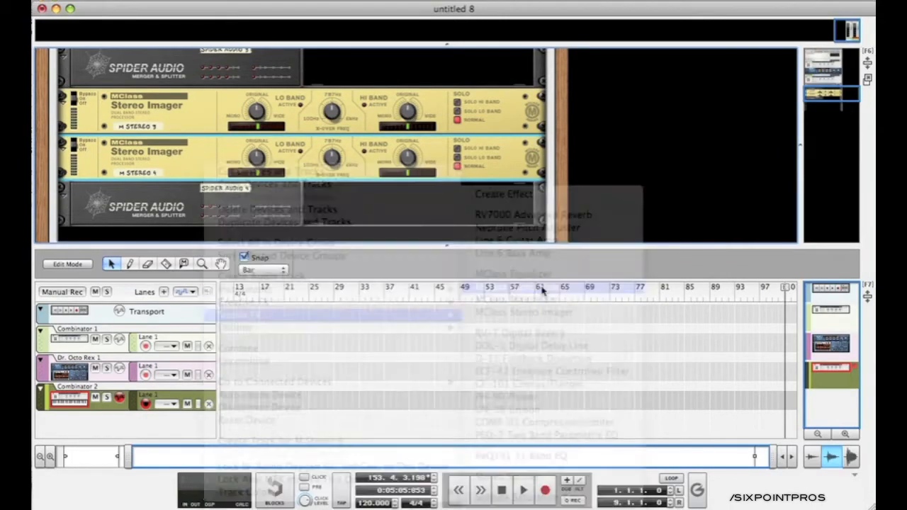
right_click(181, 215)
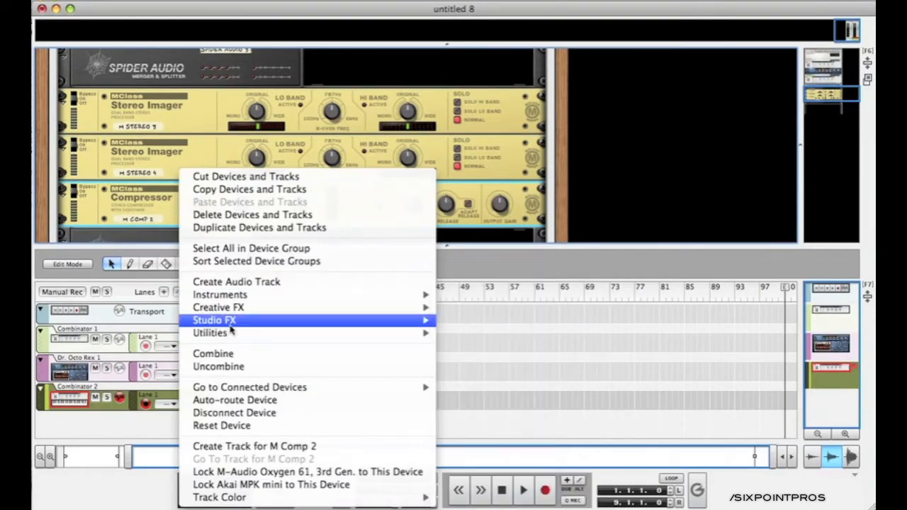
mouse_move(230, 322)
click(512, 275)
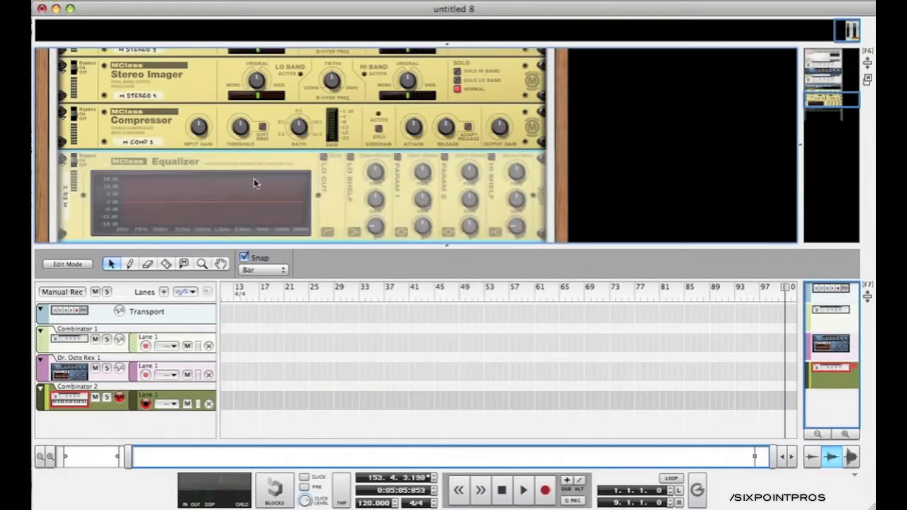
Step: Move Spider Audio 4 up beside Spider Audio 3 and hide the sequencer to enlarge the rack view
scroll(249, 190, down, 5)
drag(211, 193, 416, 91)
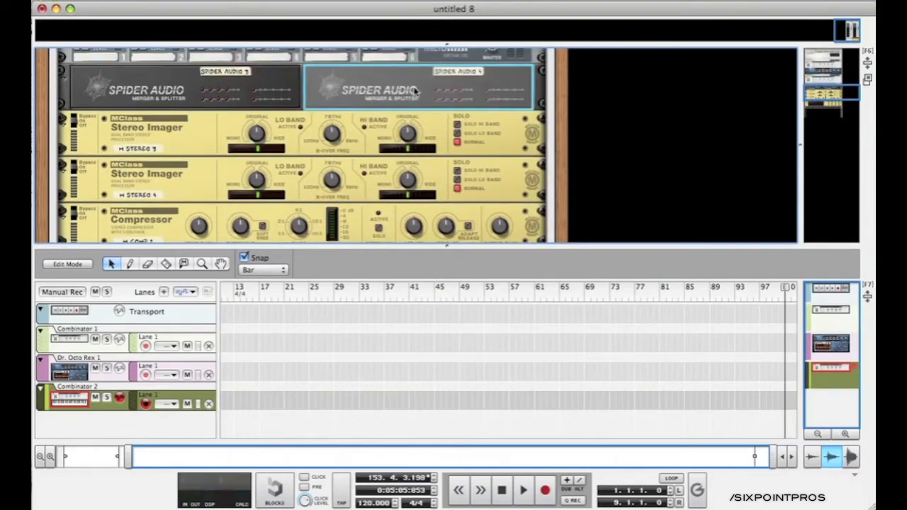
scroll(416, 92, down, 2)
key(F7)
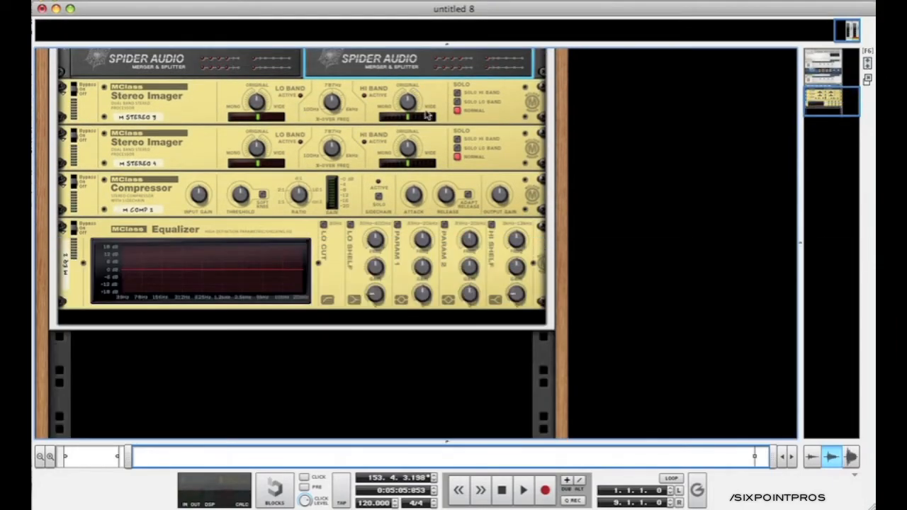
Step: On the rack's rear, connect Combinator 2's To Devices Output L to the A (L) splitter input of Spider Audio 3
key(Tab)
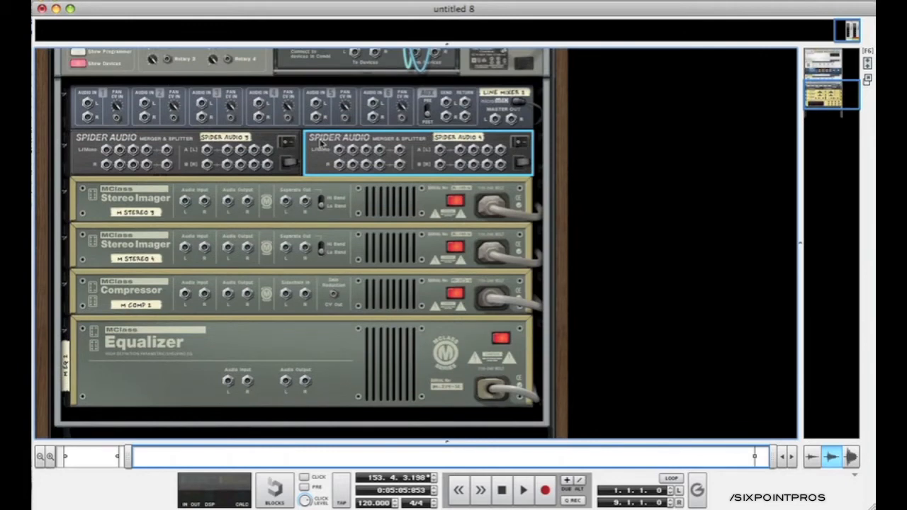
scroll(404, 81, up, 3)
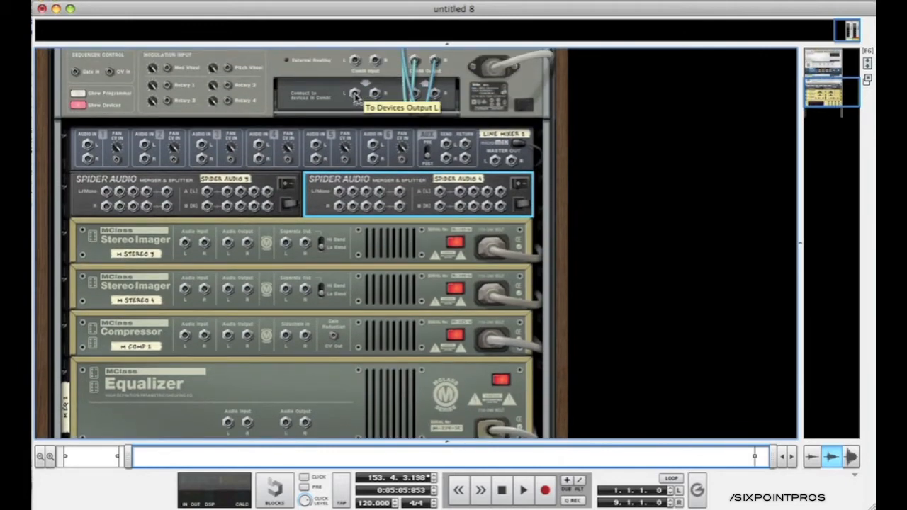
drag(354, 94, 207, 192)
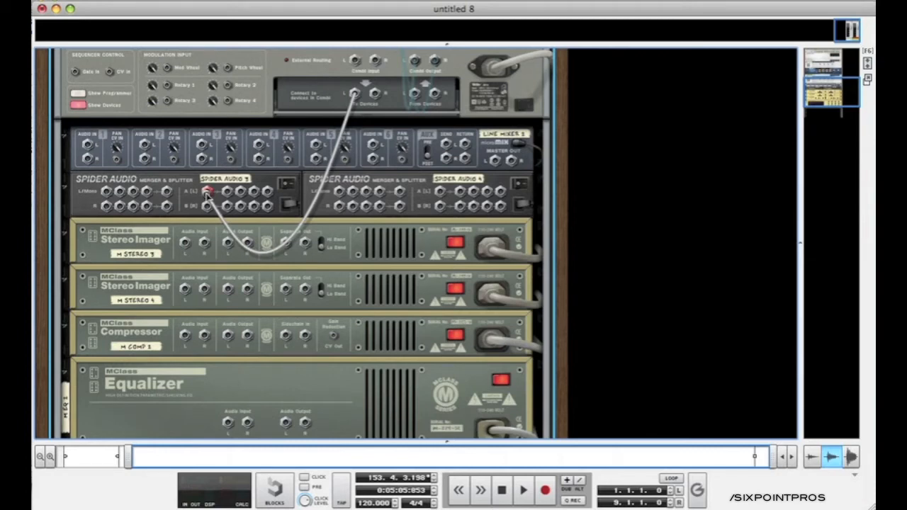
Step: Finish cabling the Combinator's To Devices outputs into Spider Audio 3, and route its split outputs to the audio inputs of both stereo imagers
drag(206, 192, 206, 193)
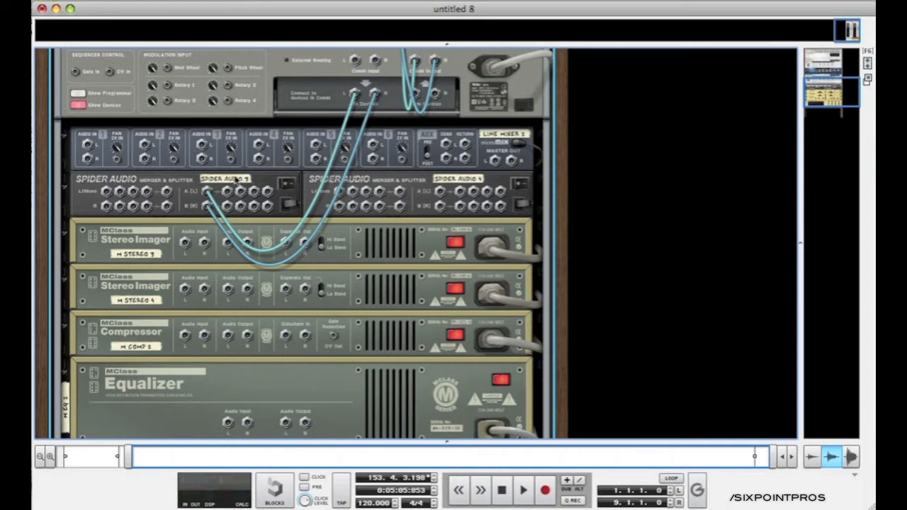
drag(230, 194, 184, 243)
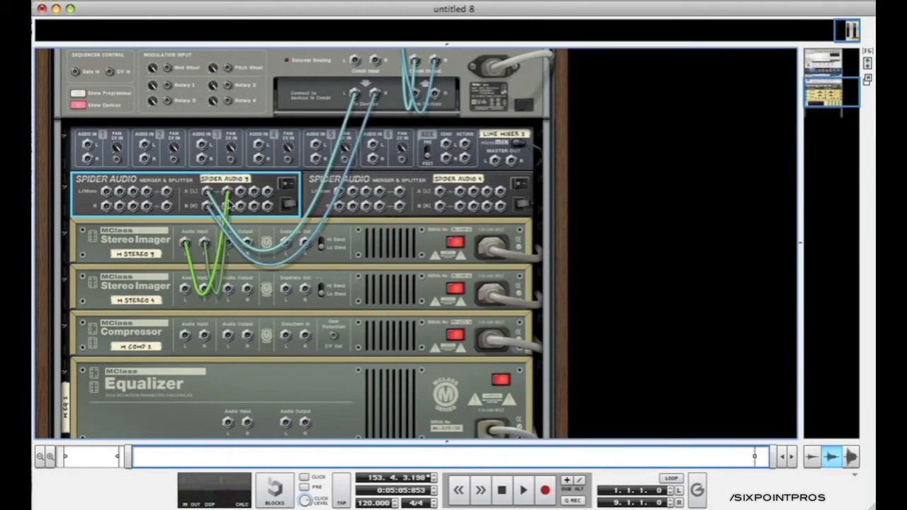
drag(230, 225, 204, 334)
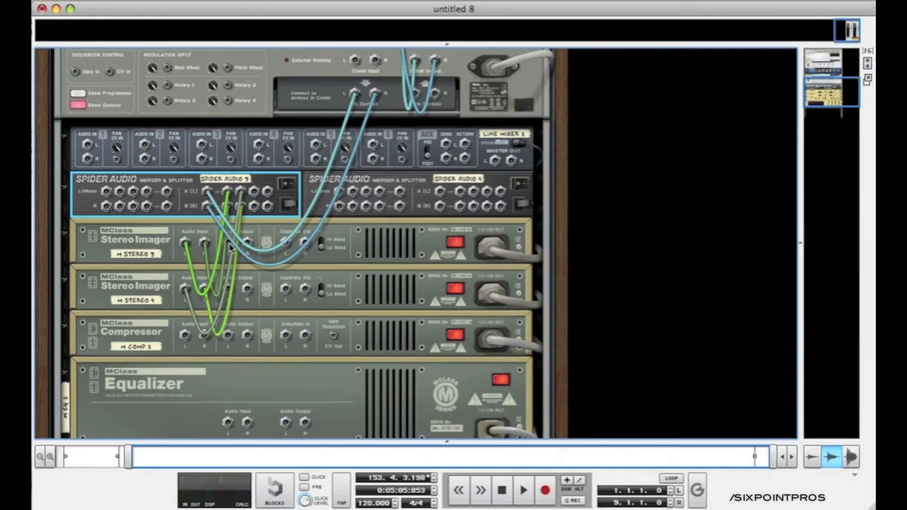
Step: Connect the first stereo imager's left and right outputs to the left inputs of Line Mixer 2 channels 3 and 4
drag(228, 244, 202, 146)
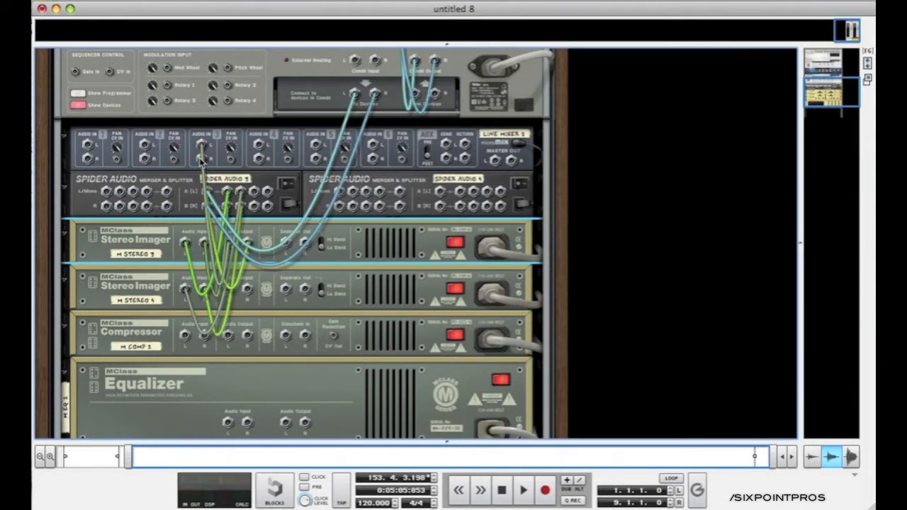
drag(200, 160, 262, 146)
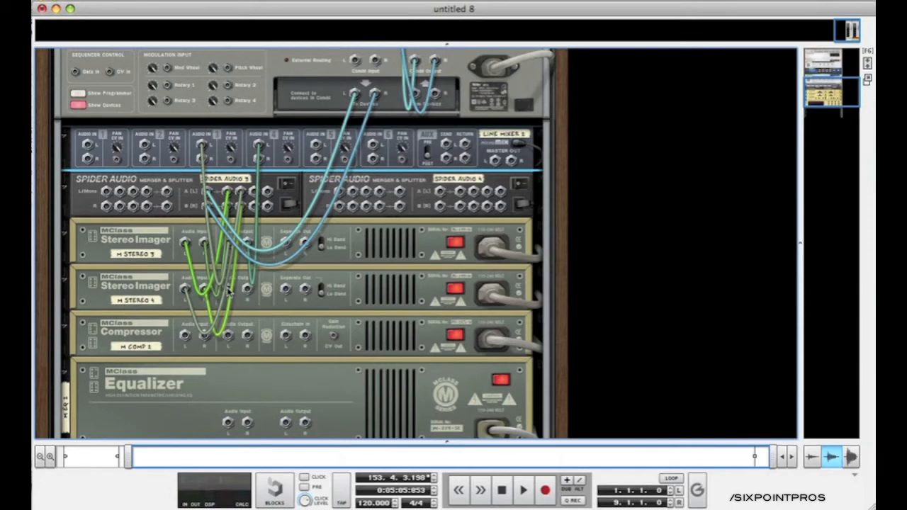
Step: Chain the second stereo imager through the compressor and equalizer, ending at the left inputs of Line Mixer 2 channels 1 and 2
drag(228, 289, 185, 337)
scroll(232, 299, down, 2)
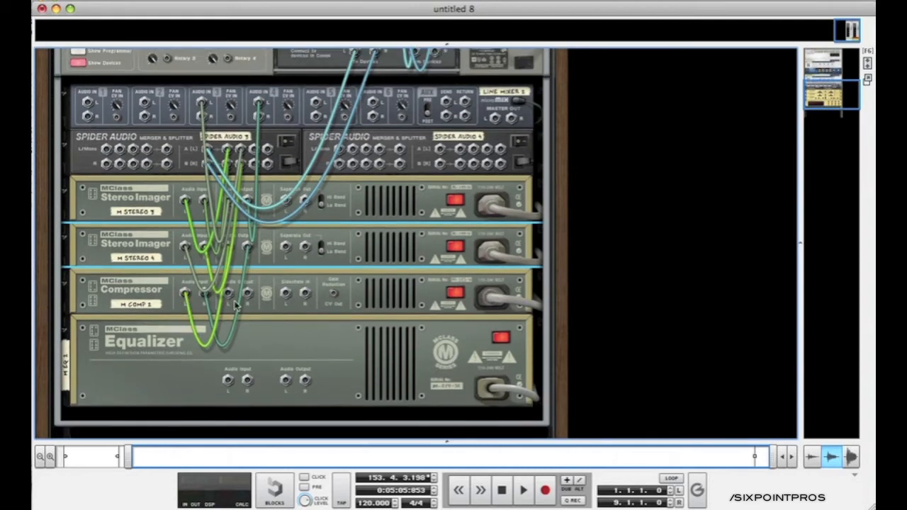
drag(232, 298, 228, 380)
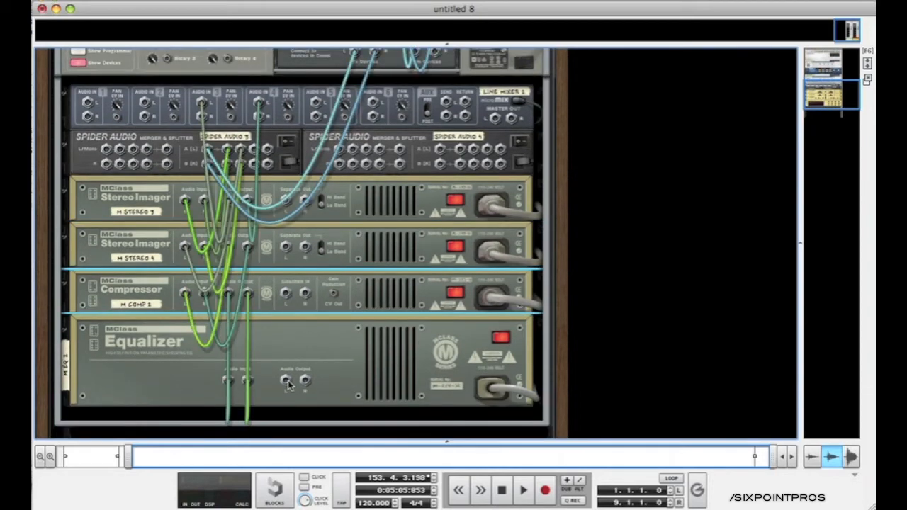
drag(287, 382, 145, 103)
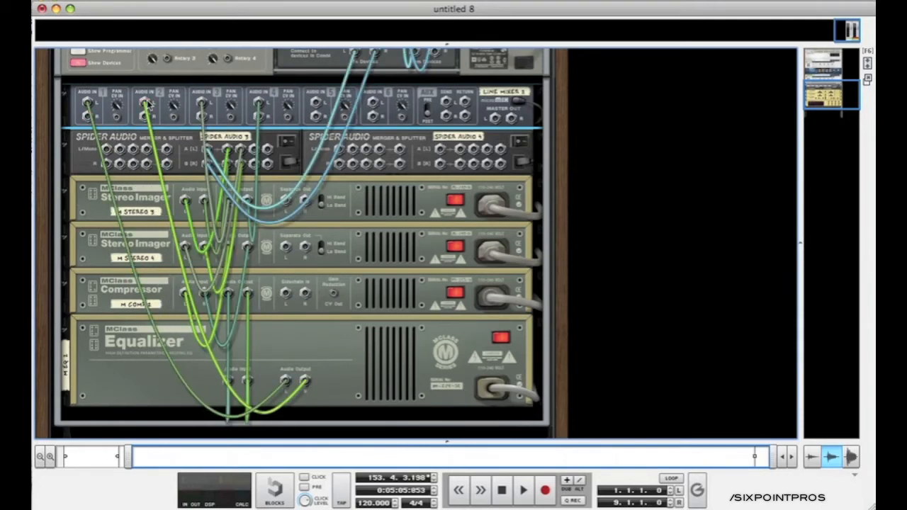
Step: On the rack's front, pan Line Mixer 2 channels 1 and 3 fully left and channels 2 and 4 fully right
key(Tab)
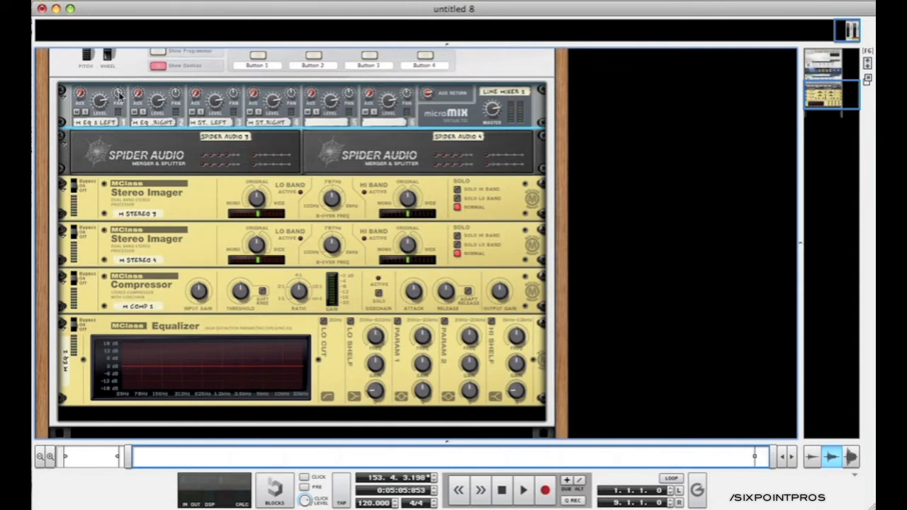
drag(118, 94, 104, 230)
drag(176, 97, 169, 0)
drag(238, 99, 265, 142)
drag(291, 95, 291, 1)
mouse_move(181, 103)
Step: Rename the first stereo imager HIGH and the second stereo imager LOW
double_click(145, 214)
text(HIGH)
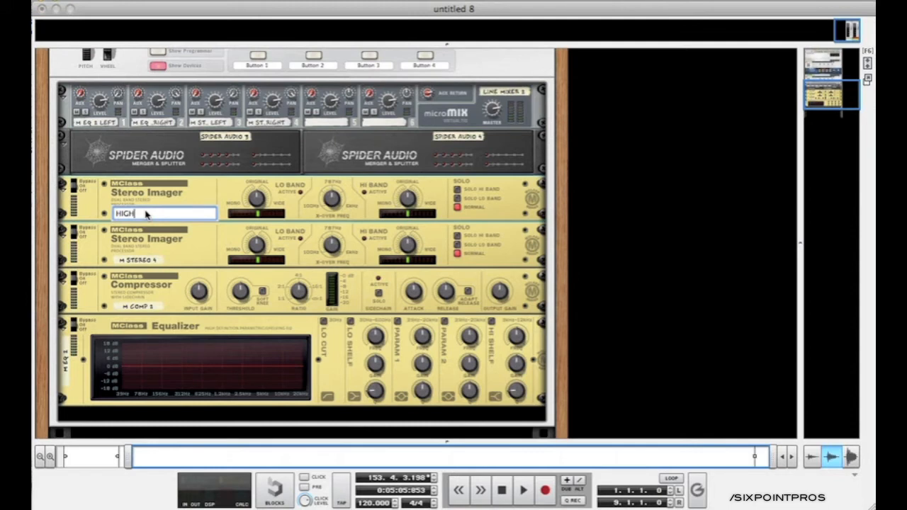
key(Return)
double_click(136, 260)
text(L)
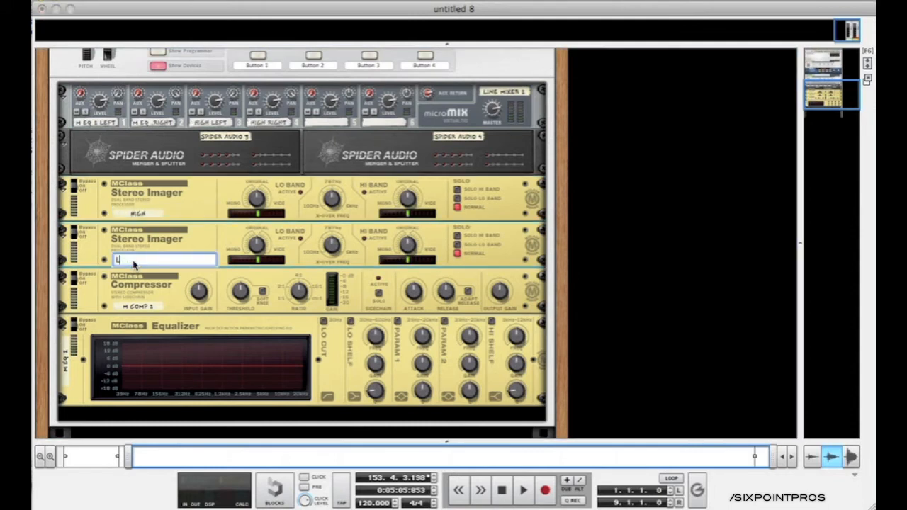
text(OW)
key(Return)
Step: Rename the compressor COMP and the equalizer EQ
double_click(141, 306)
text(COMP)
key(Return)
double_click(65, 363)
key(BackSpace)
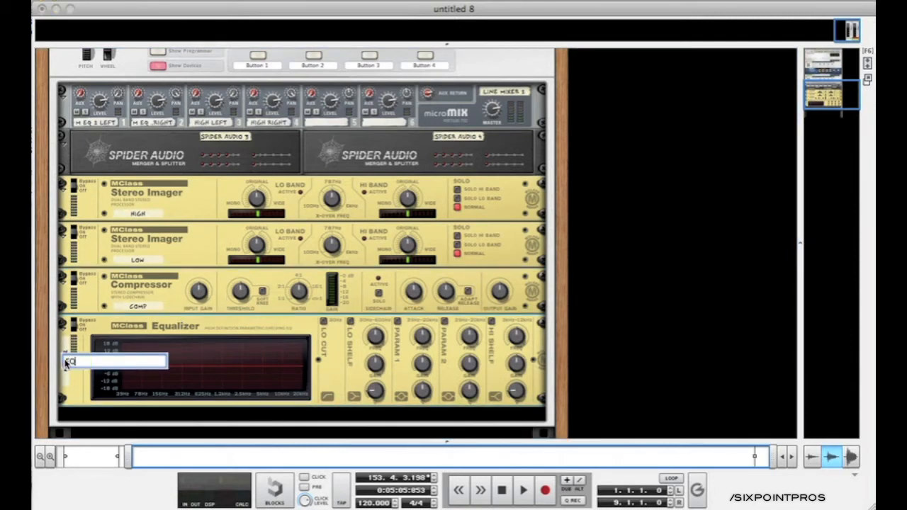
key(Return)
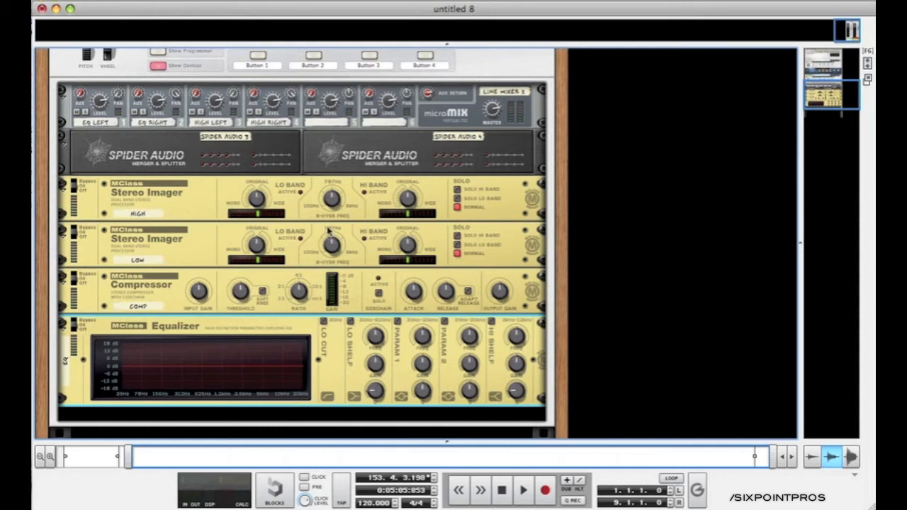
Step: Solo the low band on LOW and the high band on HIGH, lowering HIGH's crossover frequency to about 231 Hz and LOW's similarly
click(458, 244)
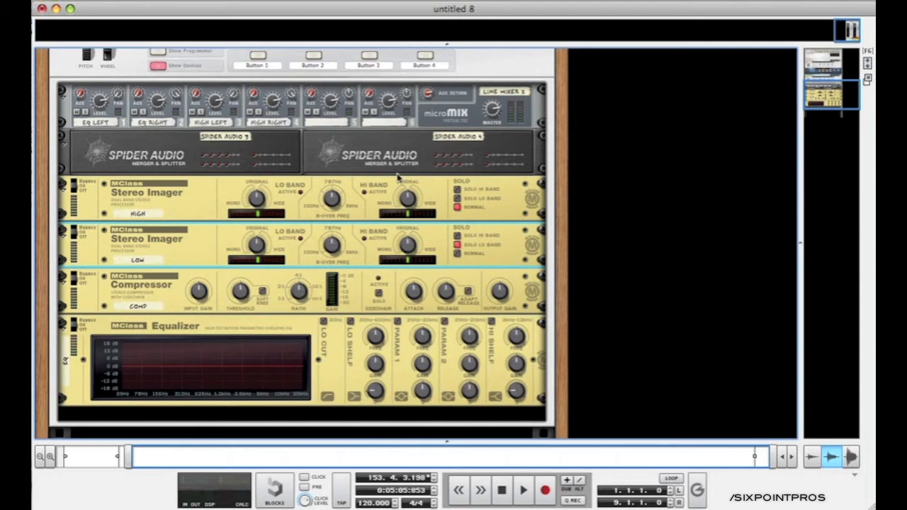
click(457, 189)
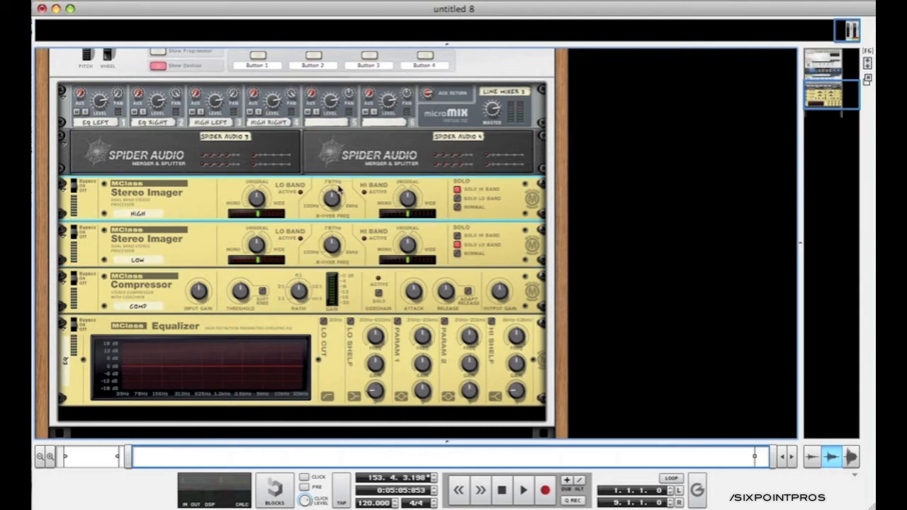
mouse_move(334, 201)
drag(334, 201, 332, 255)
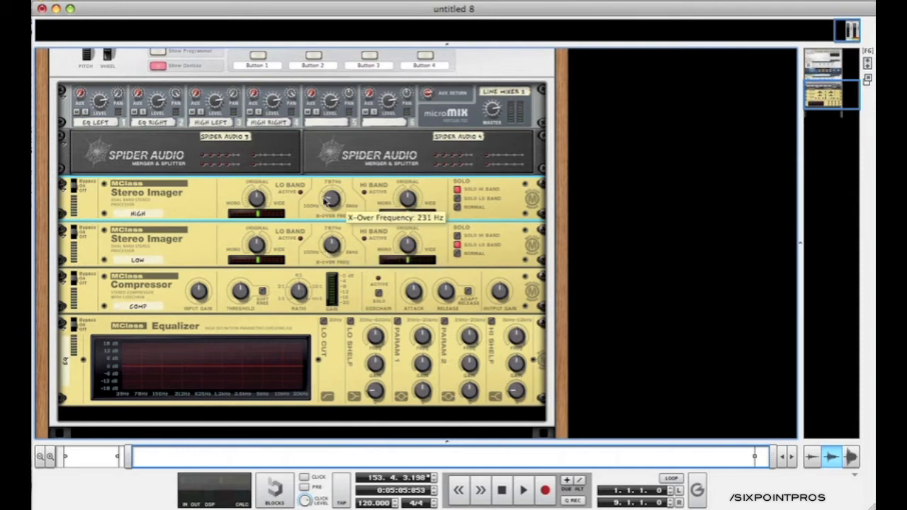
click(331, 246)
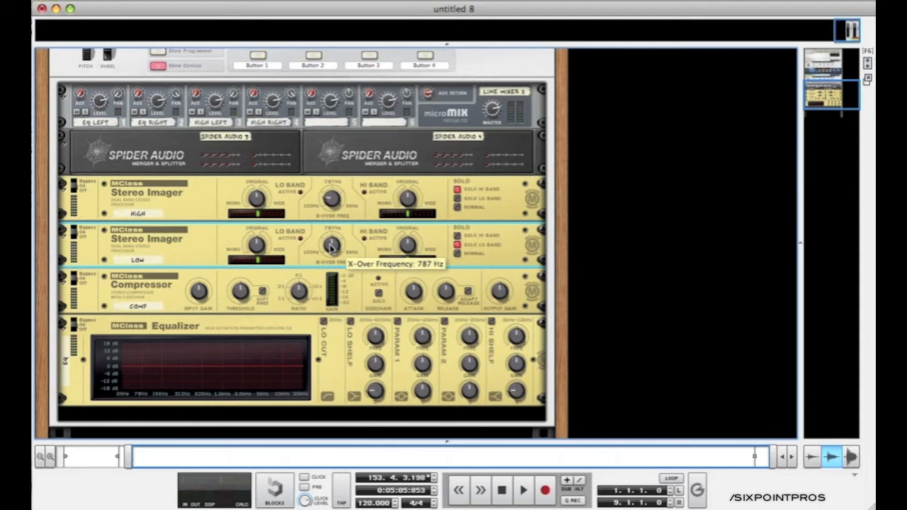
drag(330, 251, 329, 282)
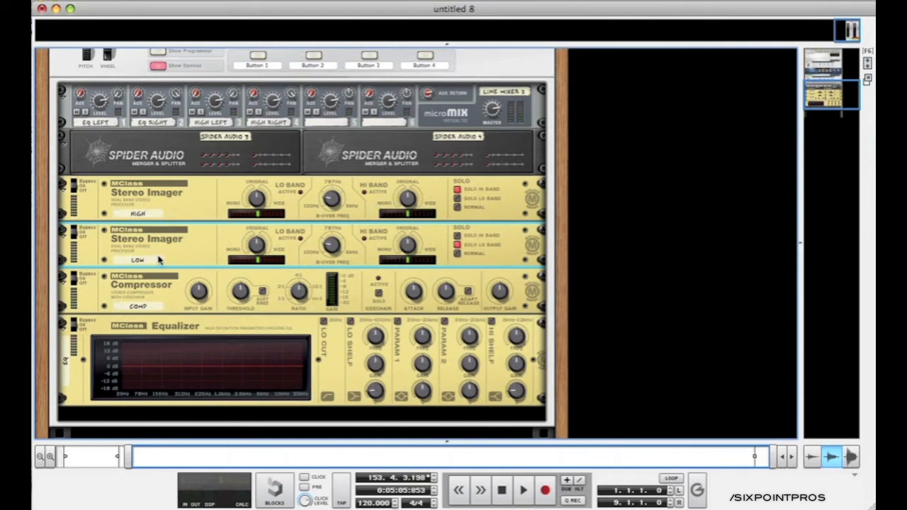
mouse_move(331, 245)
Step: Try a low-frequency boost with the equalizer's Param 1 band, and switch the band off again
click(398, 322)
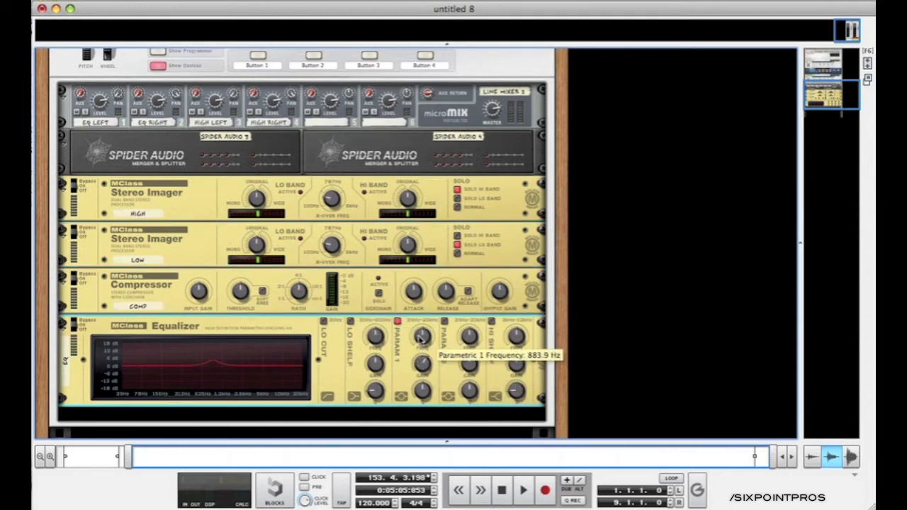
drag(422, 336, 418, 390)
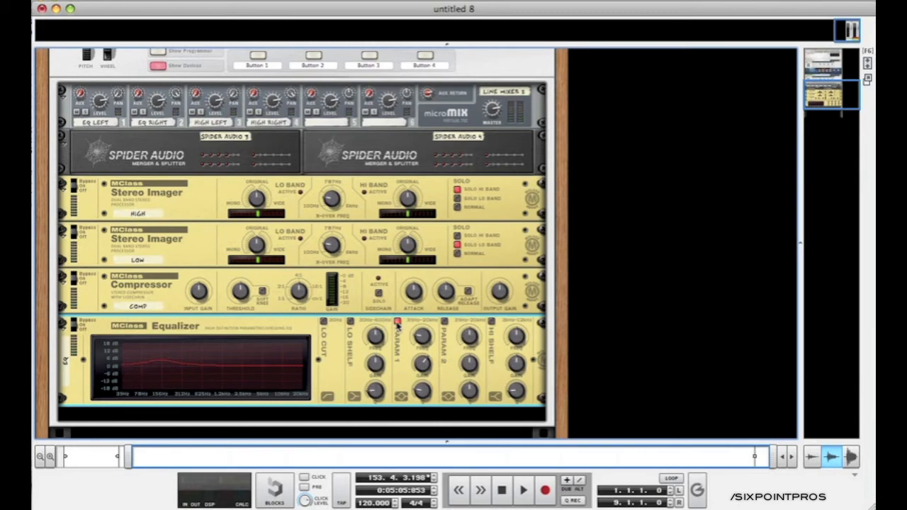
click(397, 322)
scroll(379, 299, up, 1)
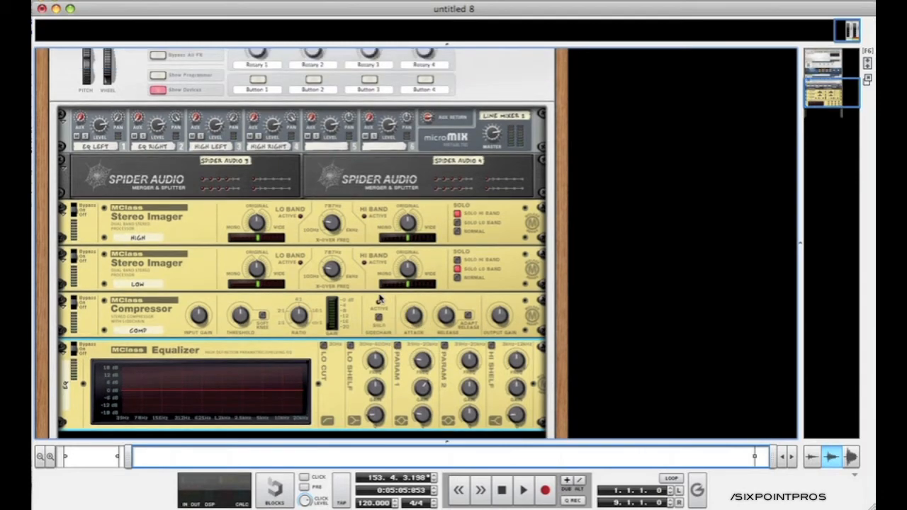
scroll(379, 299, down, 1)
key(Tab)
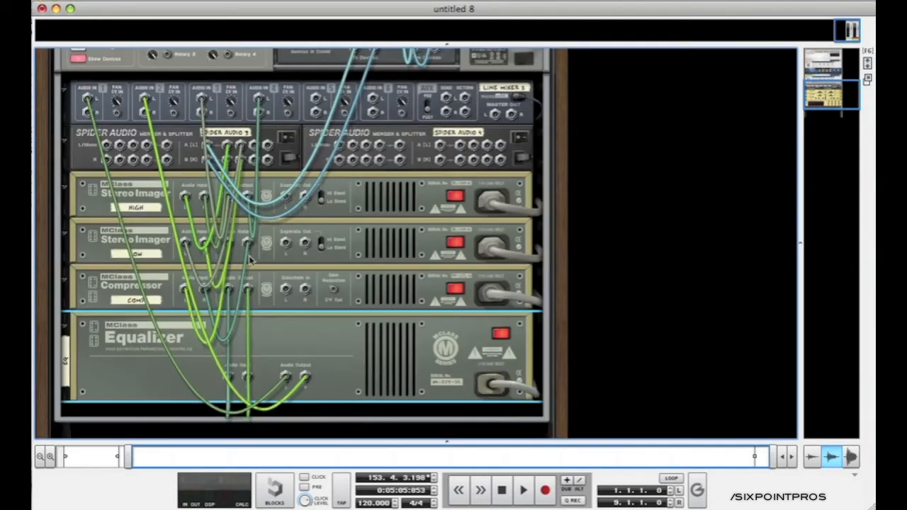
scroll(249, 261, up, 2)
key(Tab)
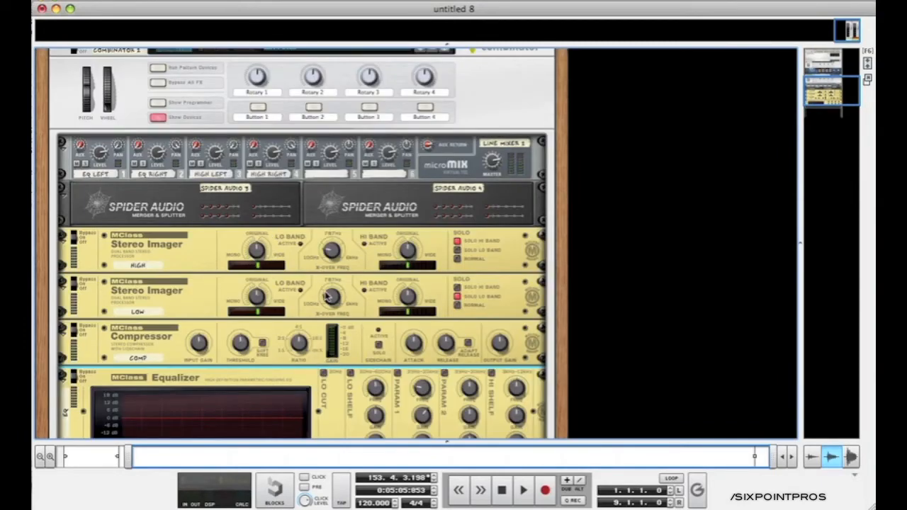
scroll(243, 337, down, 1)
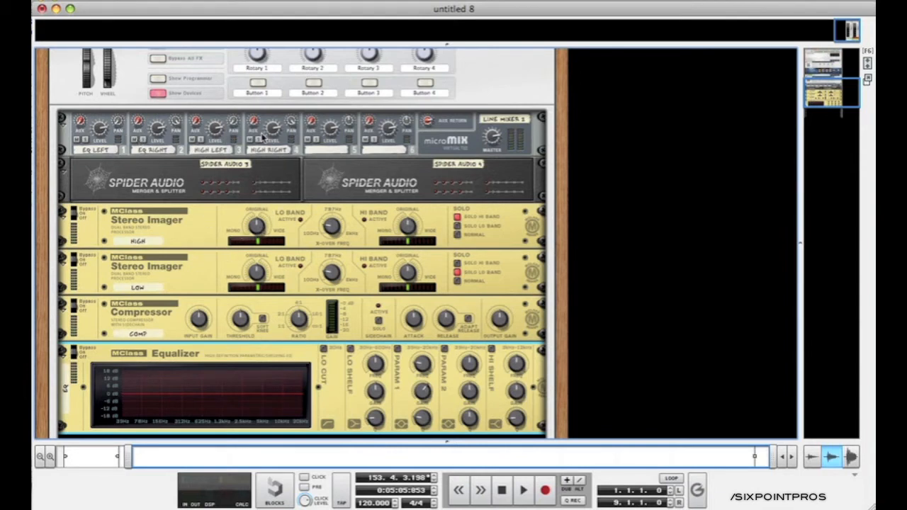
mouse_move(262, 137)
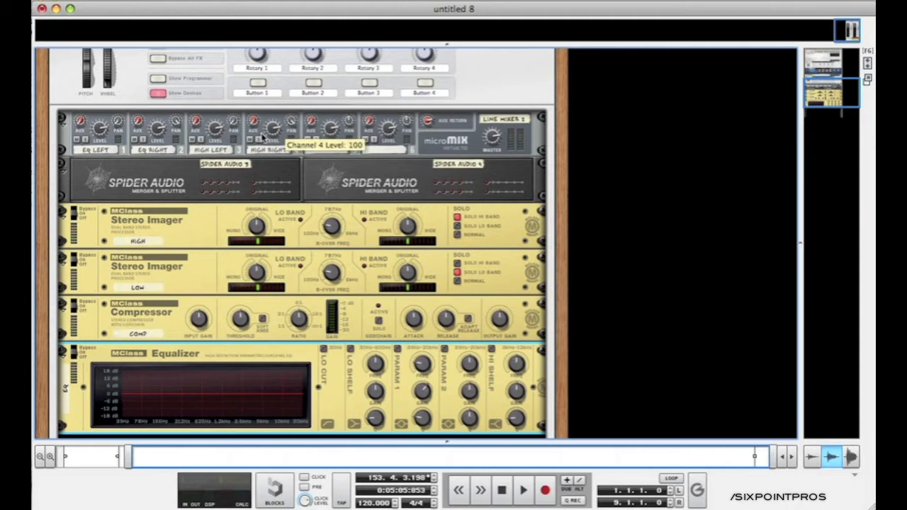
Step: On the rack's rear, connect Line Mixer 2's Master Out to the Combinator's From Devices inputs
key(Tab)
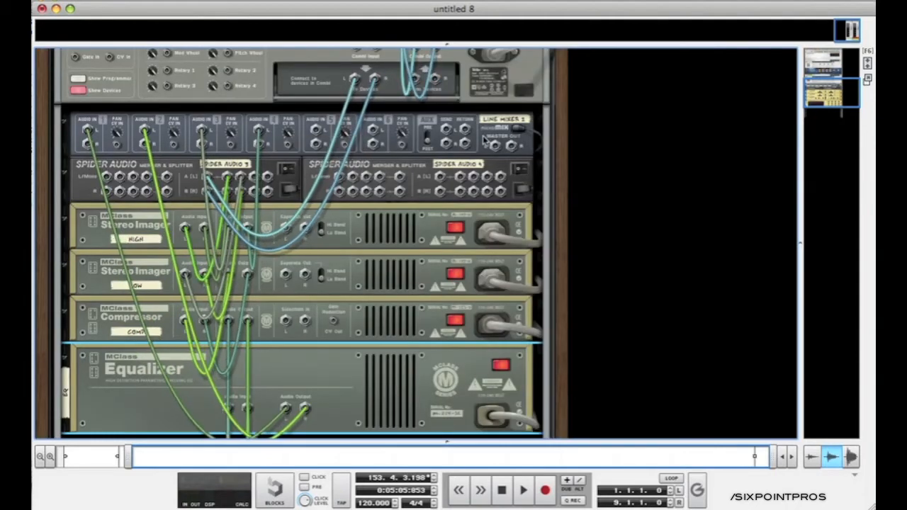
scroll(483, 144, up, 3)
drag(498, 215, 415, 145)
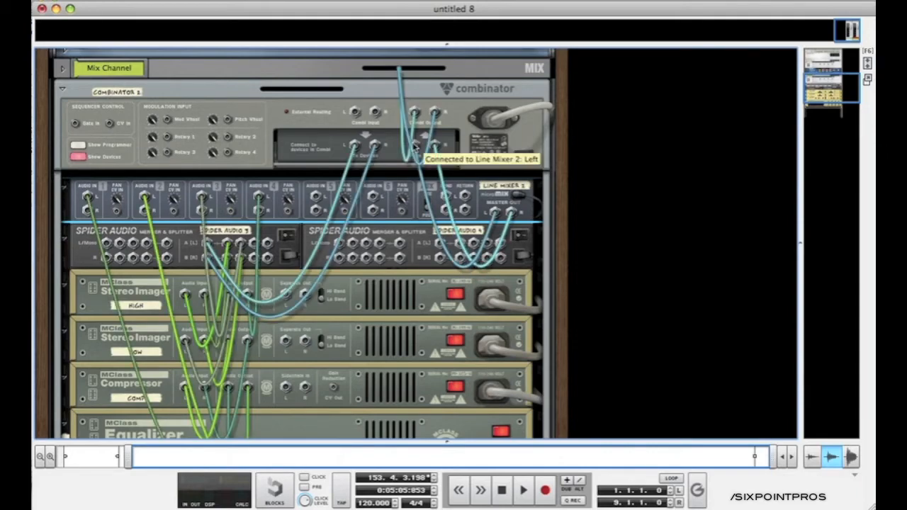
Step: Save the Combinator patch as "boom test" in the MUZAK folder
key(Tab)
scroll(457, 85, down, 5)
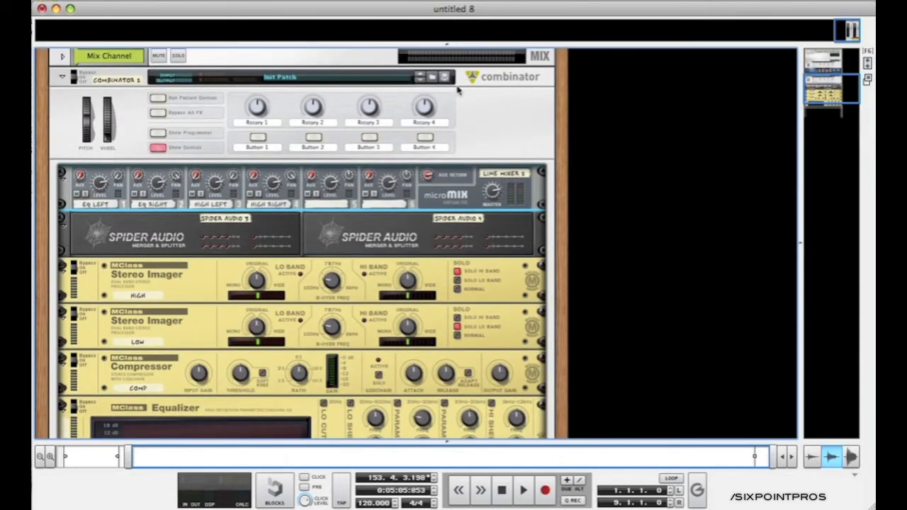
scroll(457, 85, up, 4)
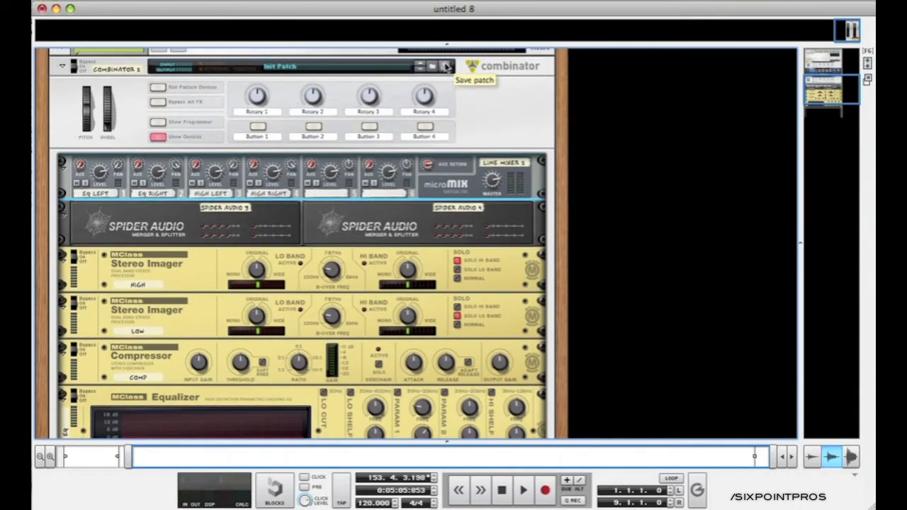
click(444, 66)
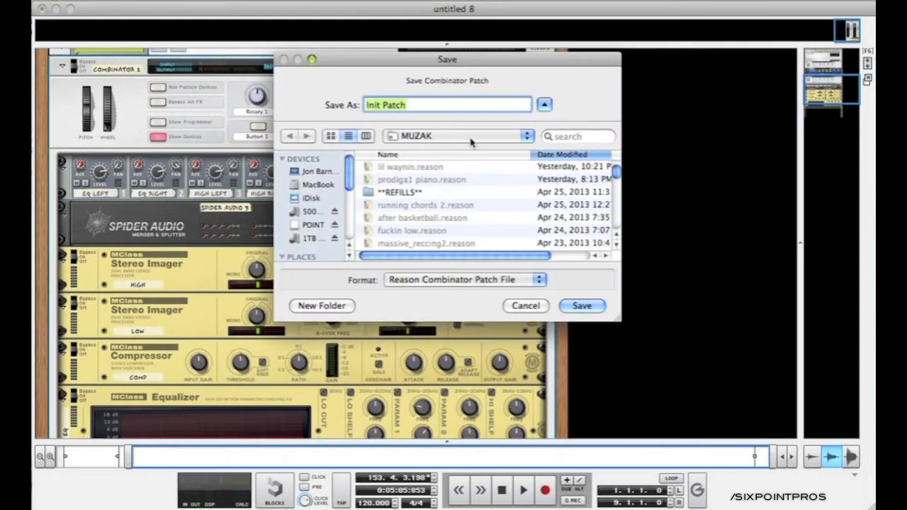
text(boom test)
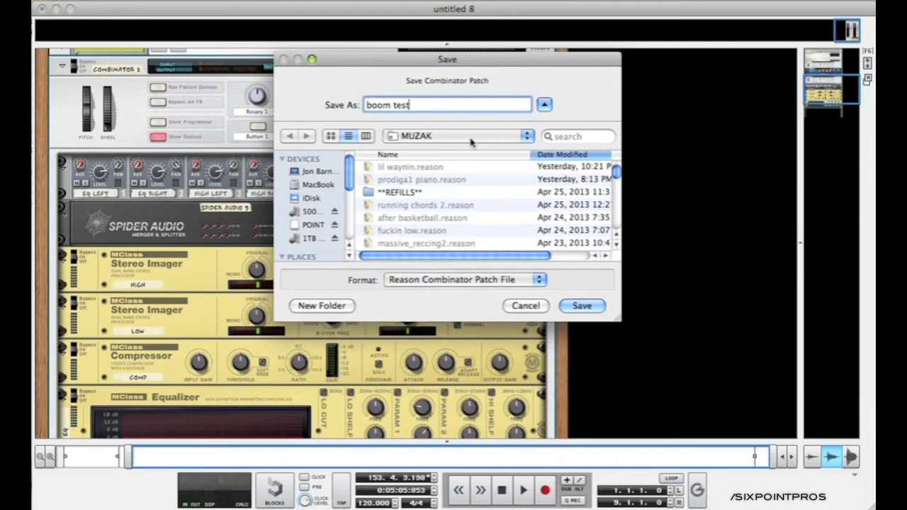
key(Return)
Step: Add a Dr. Octo Rex Loop Player to the rack below the Combinator
scroll(229, 178, down, 3)
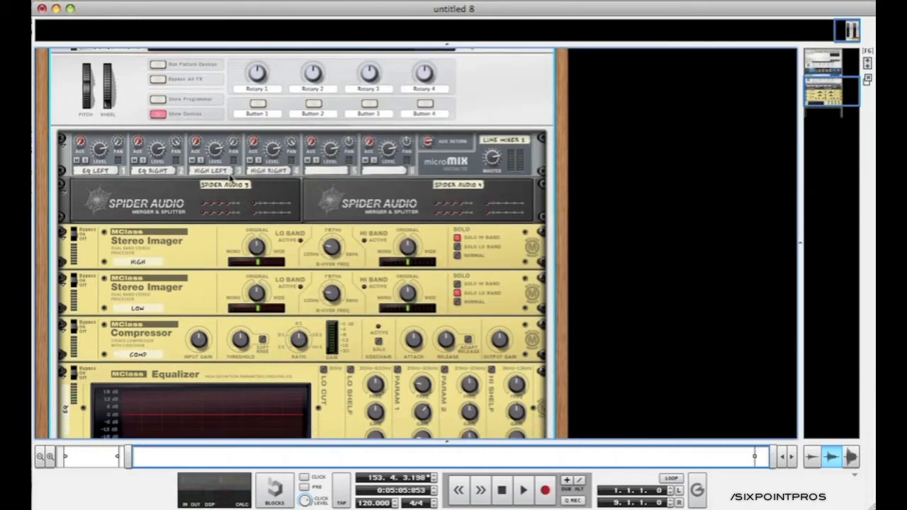
scroll(229, 178, up, 9)
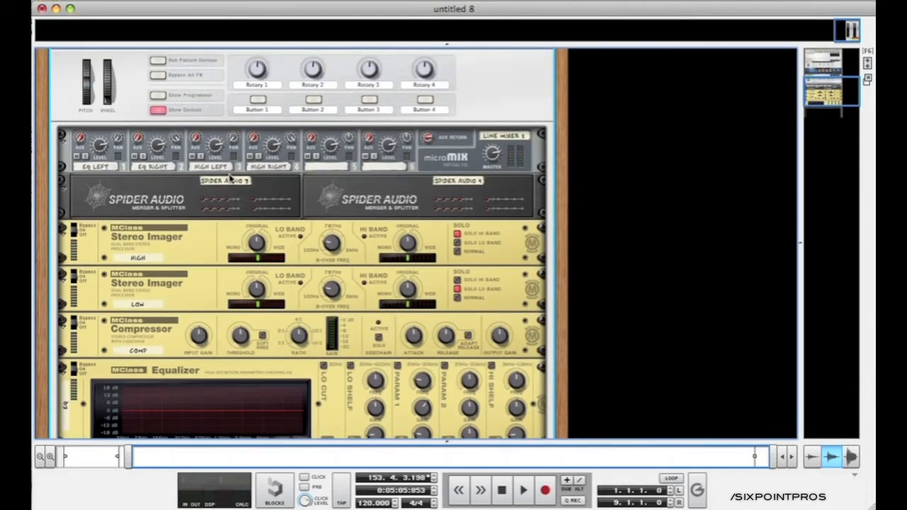
scroll(351, 191, down, 15)
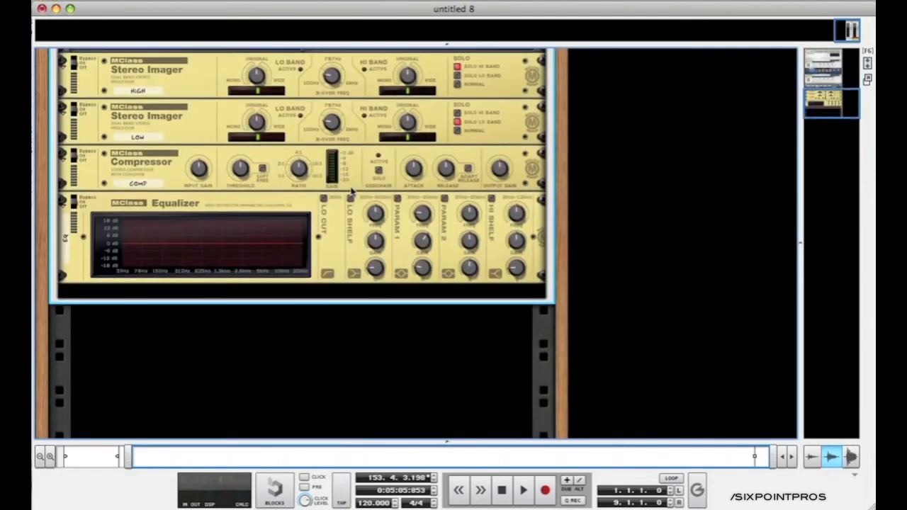
right_click(334, 349)
mouse_move(387, 421)
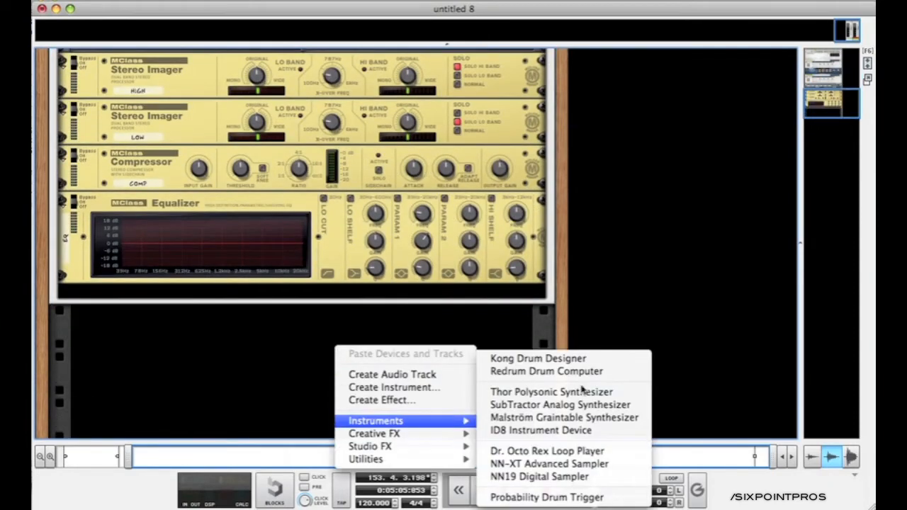
click(547, 454)
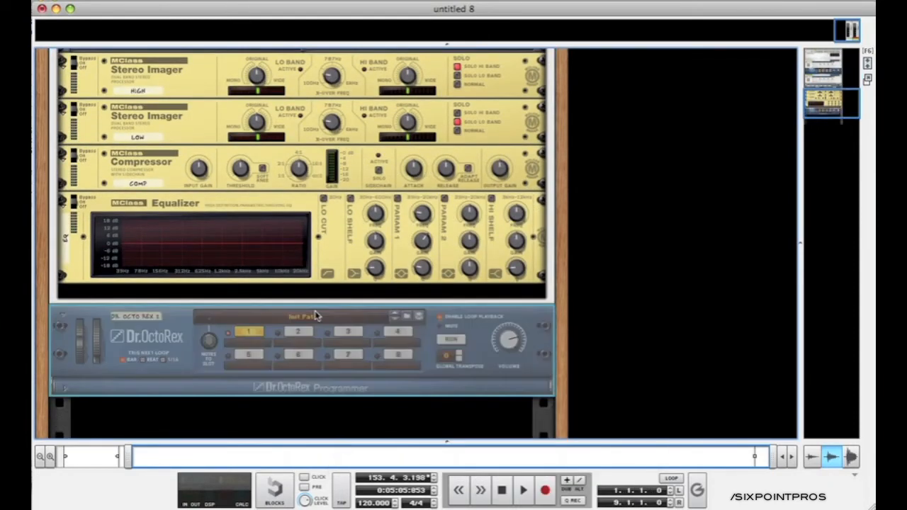
Step: Load the Club drum loop Clb01_AfroBonix1_127_SHA.rx2 into the Dr. Octo Rex and preview it
right_click(260, 343)
click(283, 348)
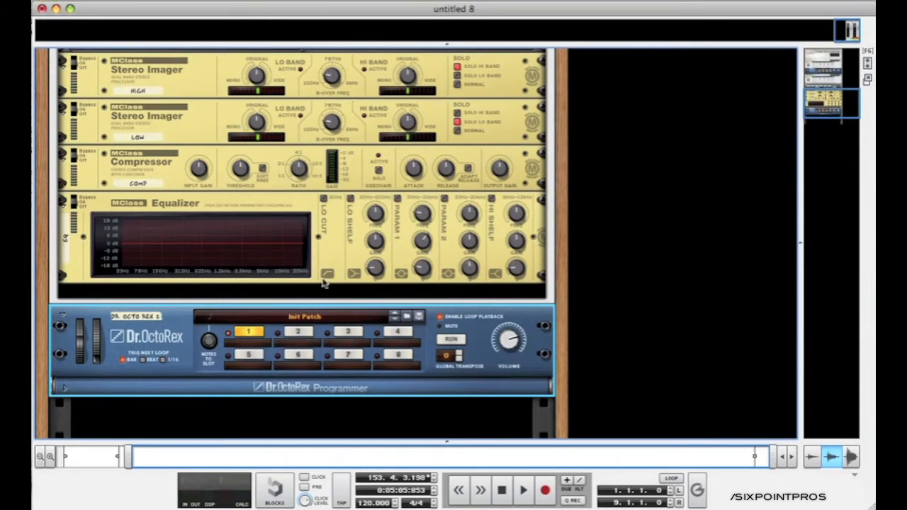
scroll(524, 193, down, 5)
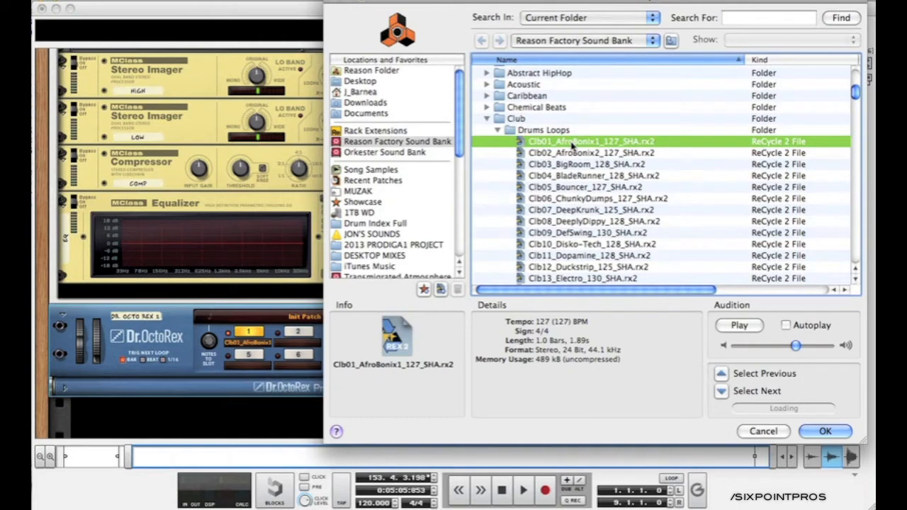
double_click(572, 145)
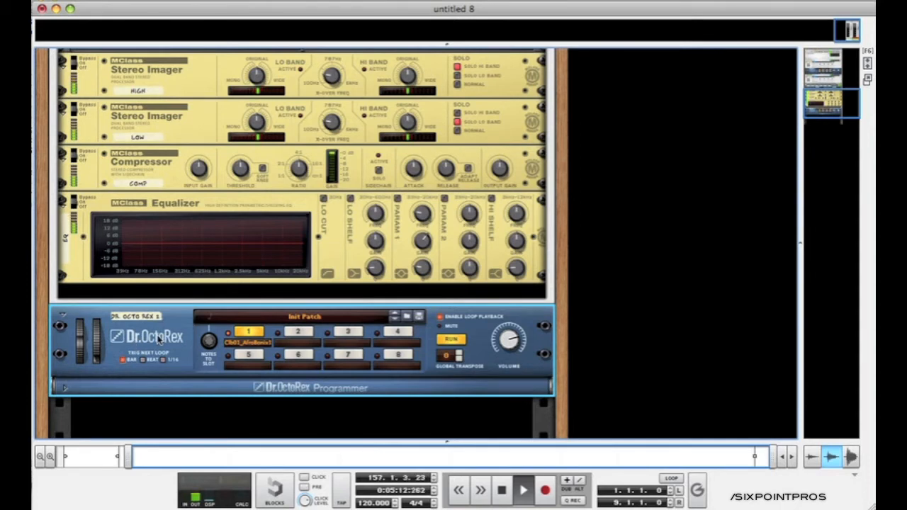
key(space)
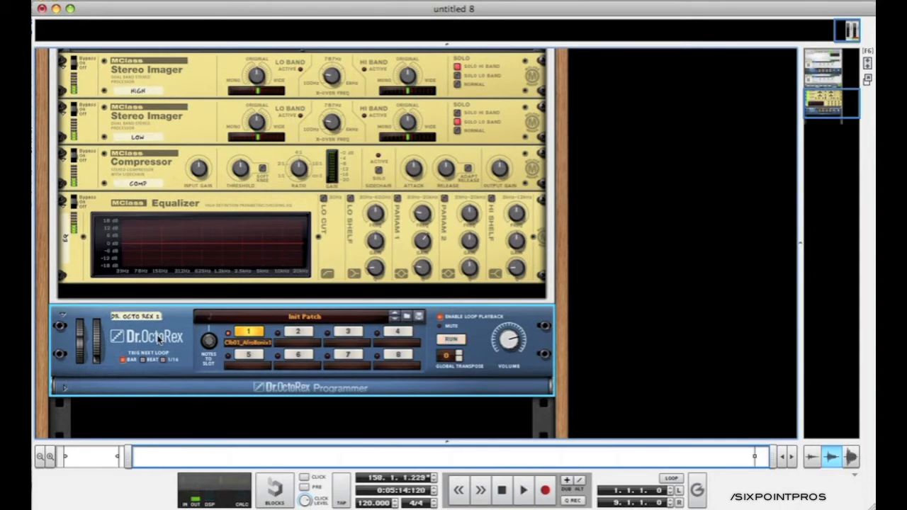
Step: Create an effect for the Dr. Octo Rex from the boom test.cmb patch in the MUZAK folder
right_click(158, 339)
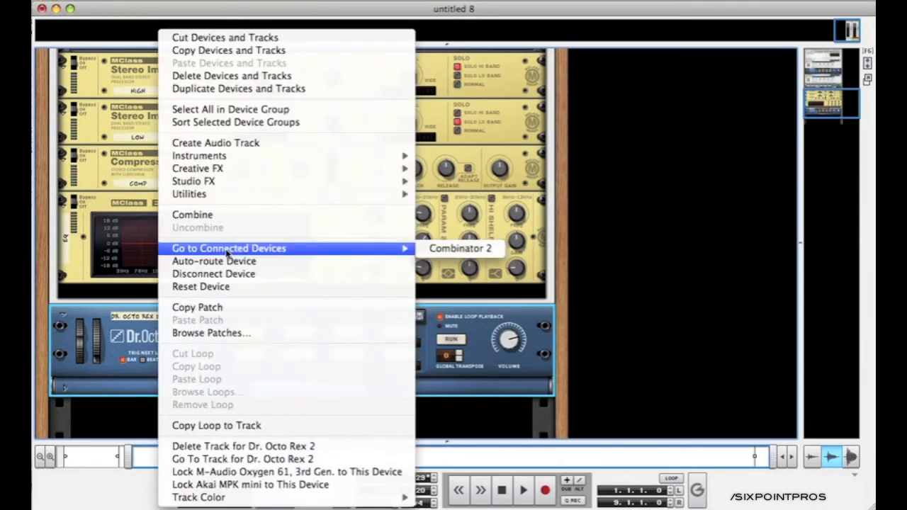
mouse_move(221, 174)
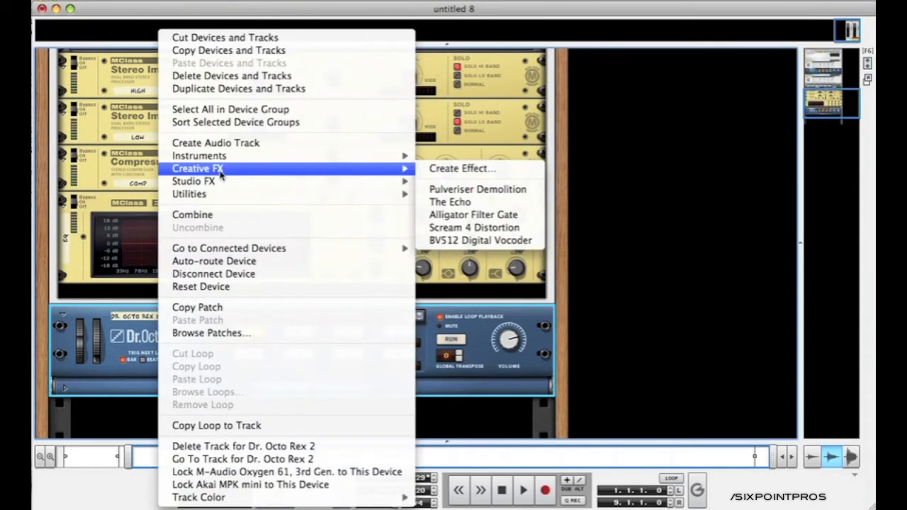
click(448, 171)
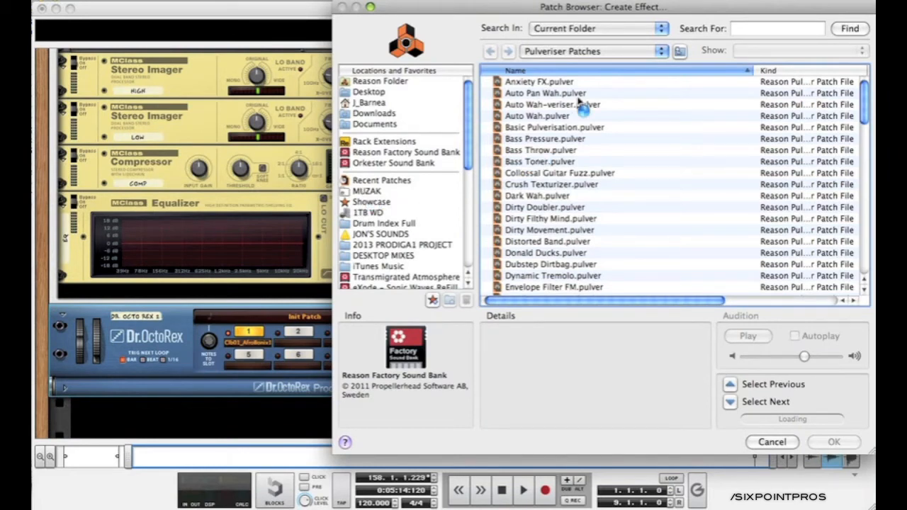
click(560, 128)
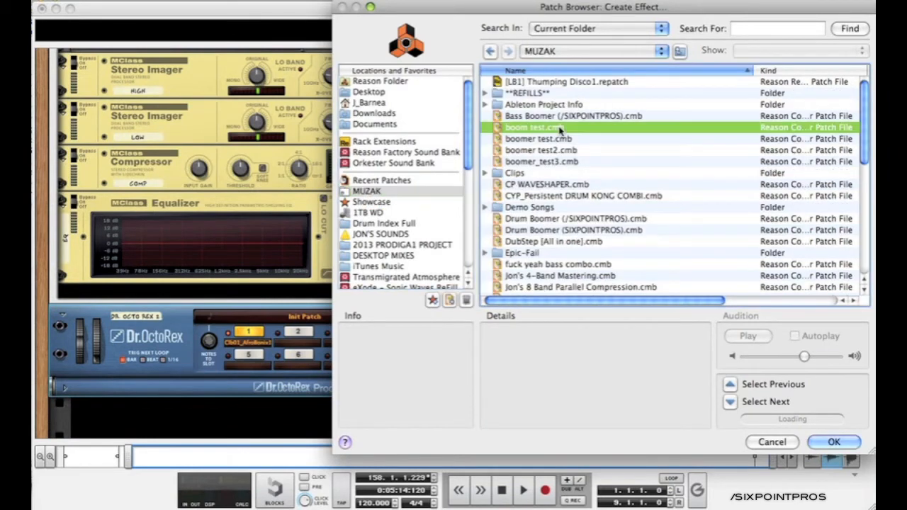
double_click(559, 130)
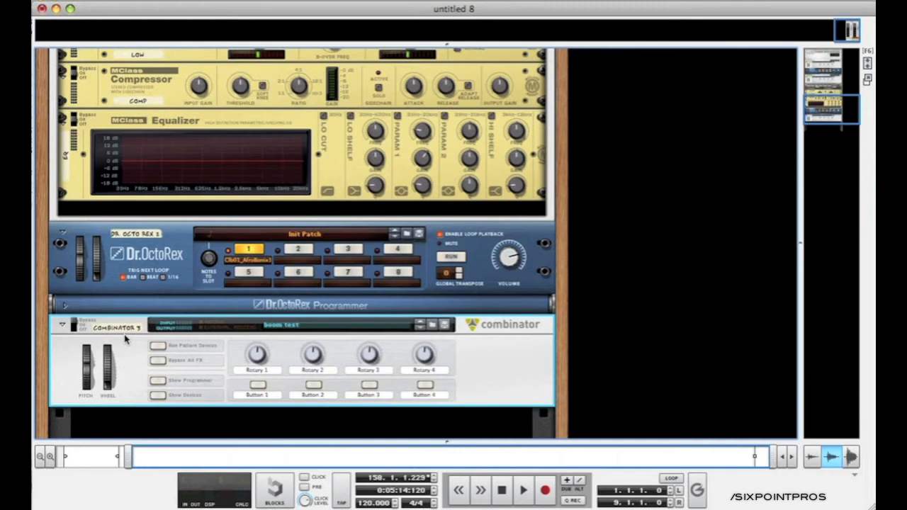
Step: Play the loop through the new "boom test" Combinator and show the devices inside it
key(space)
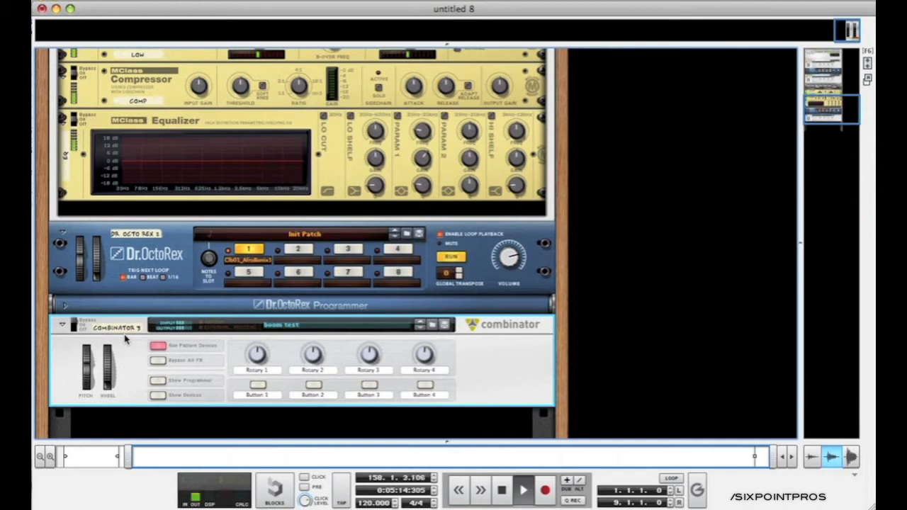
click(74, 328)
click(158, 394)
scroll(166, 393, down, 4)
scroll(186, 248, up, 3)
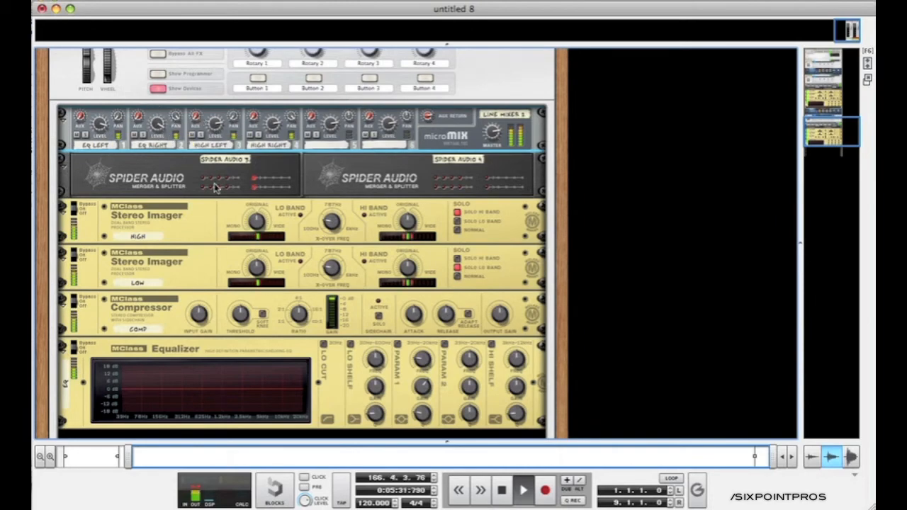
Step: Bypass the new Combinator and switch it back on to compare the sound
scroll(260, 267, up, 5)
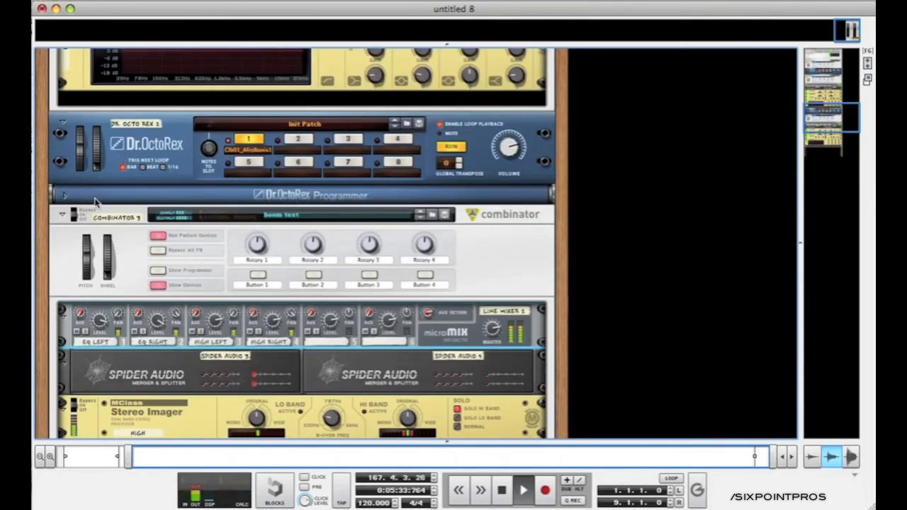
click(76, 214)
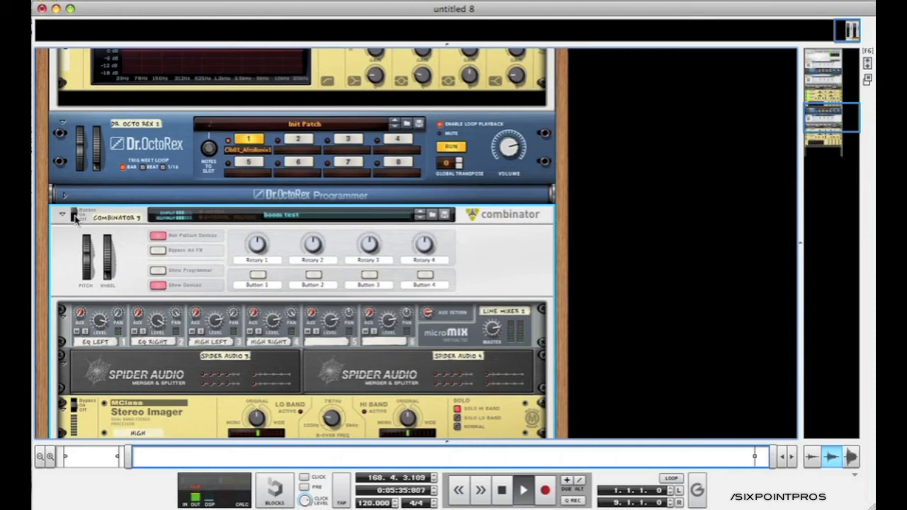
click(75, 214)
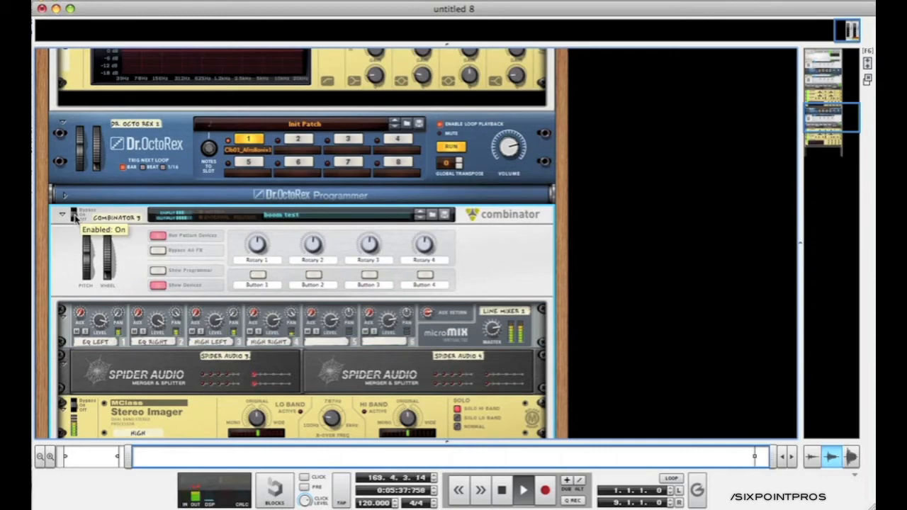
Step: Raise the Param 1 gain on the new Combinator's equalizer with the band enabled, switch the band off again, and stop playback
scroll(299, 285, down, 6)
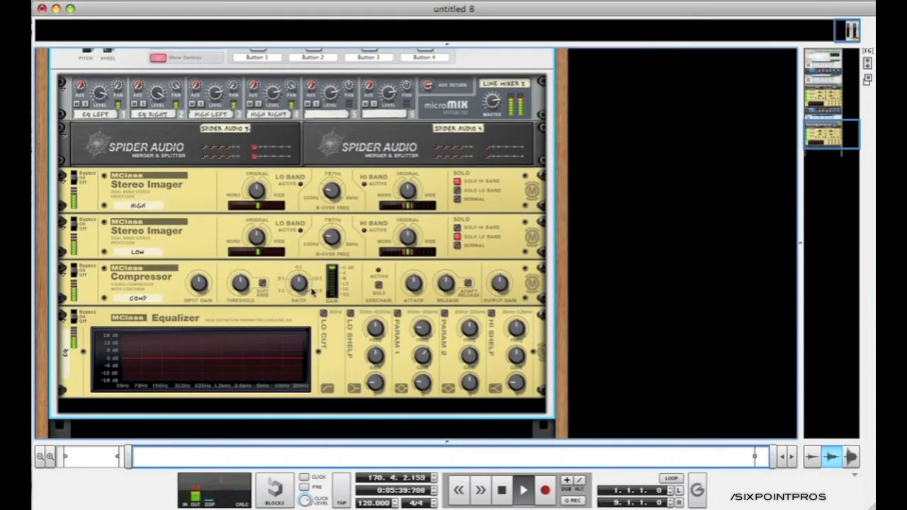
click(397, 314)
mouse_move(426, 355)
mouse_down()
mouse_move(426, 324)
mouse_move(425, 348)
mouse_up()
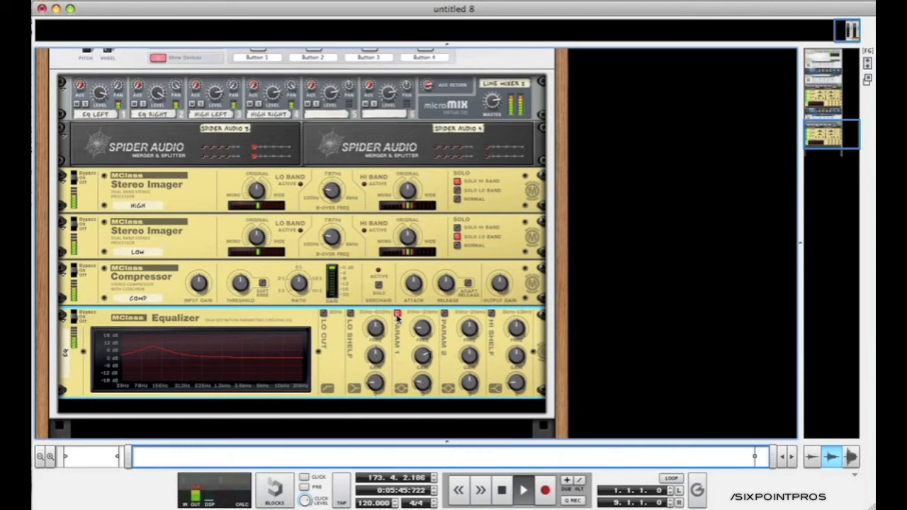
click(397, 314)
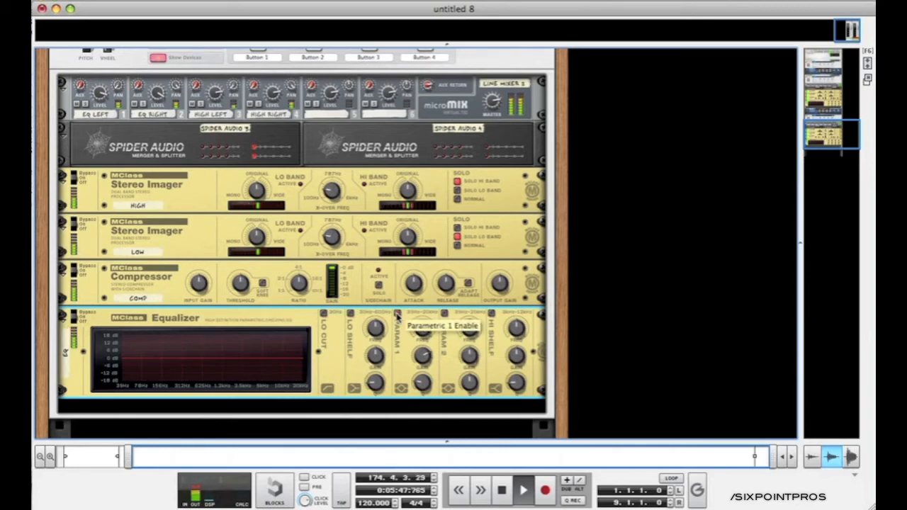
key(space)
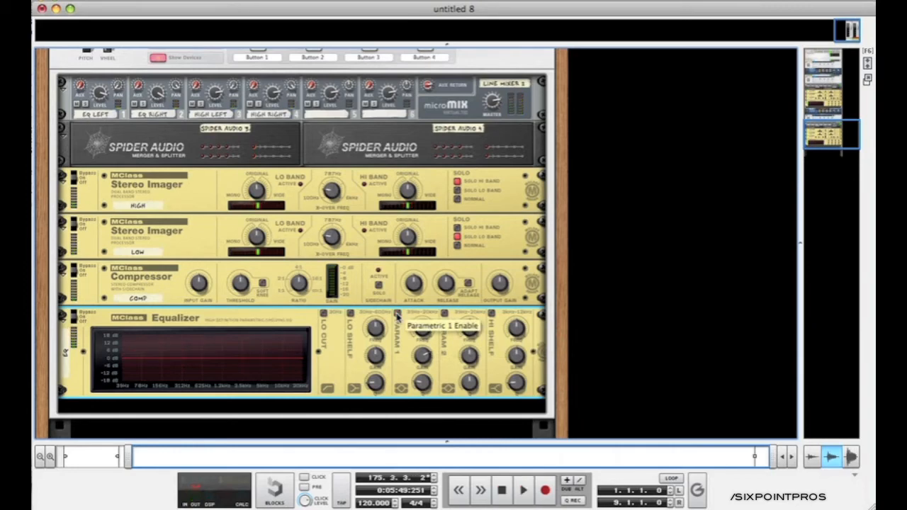
Step: Examine the new Combinator's rotary controls, line mixer channels and the band-processing devices below them
scroll(124, 172, up, 5)
click(80, 167)
scroll(202, 256, down, 1)
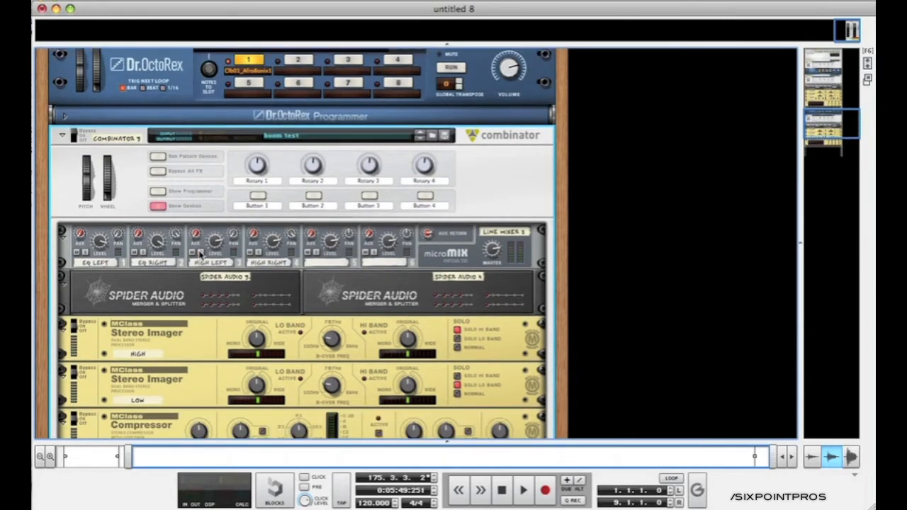
scroll(202, 248, down, 2)
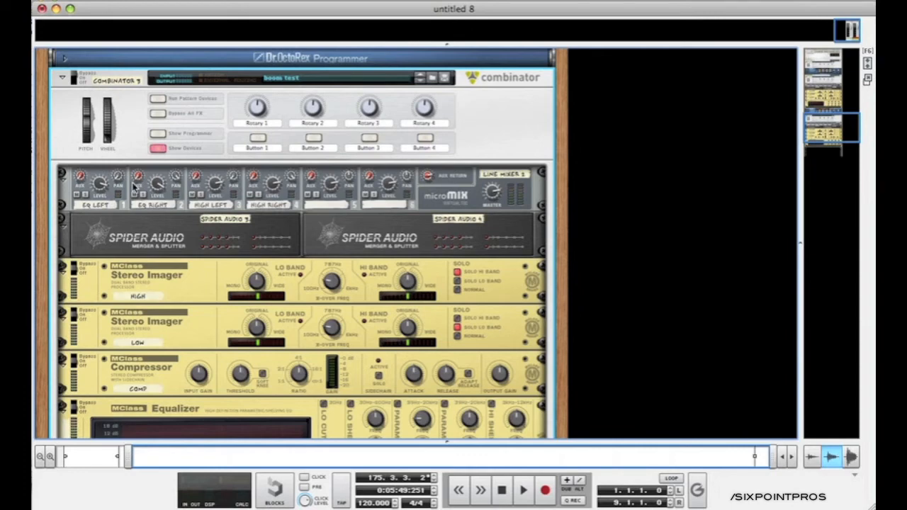
scroll(249, 187, down, 2)
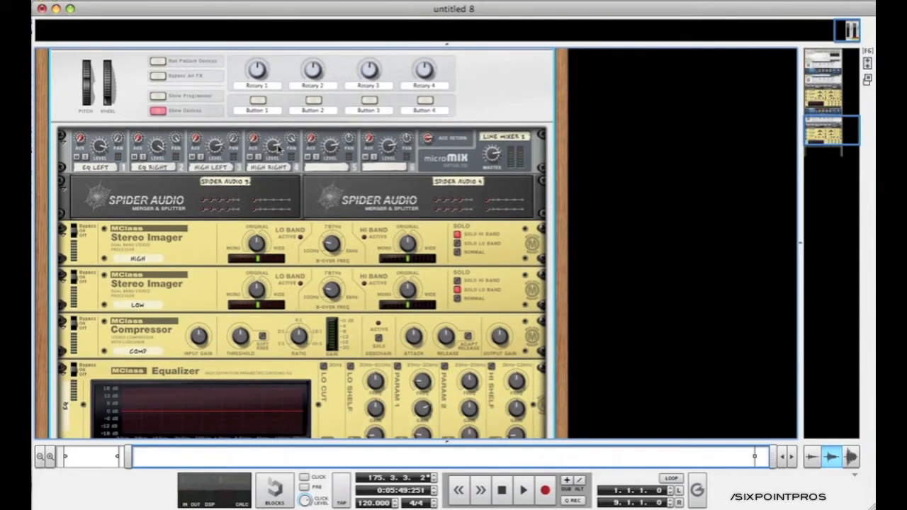
scroll(283, 168, down, 5)
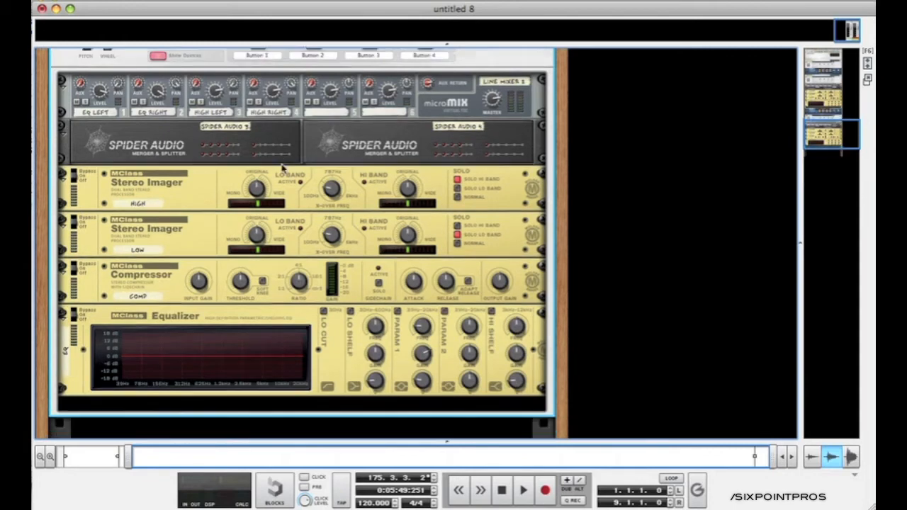
scroll(339, 221, up, 7)
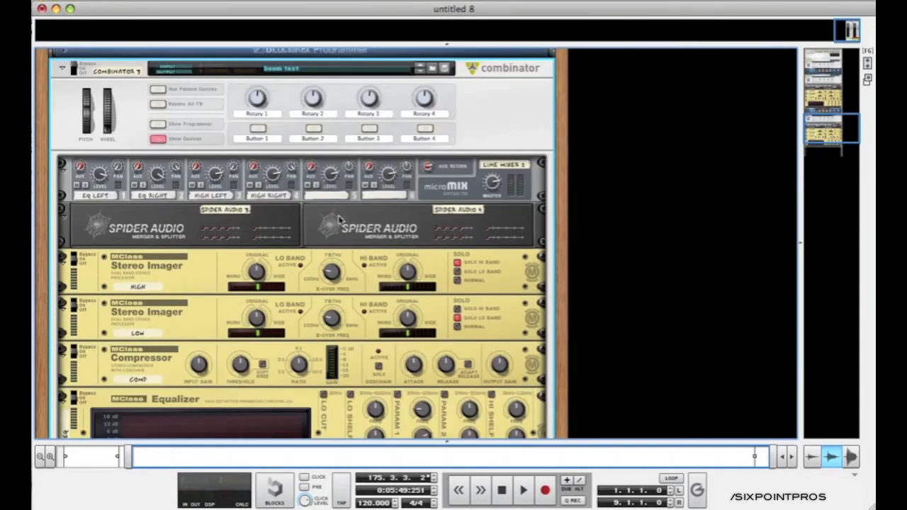
scroll(339, 221, up, 2)
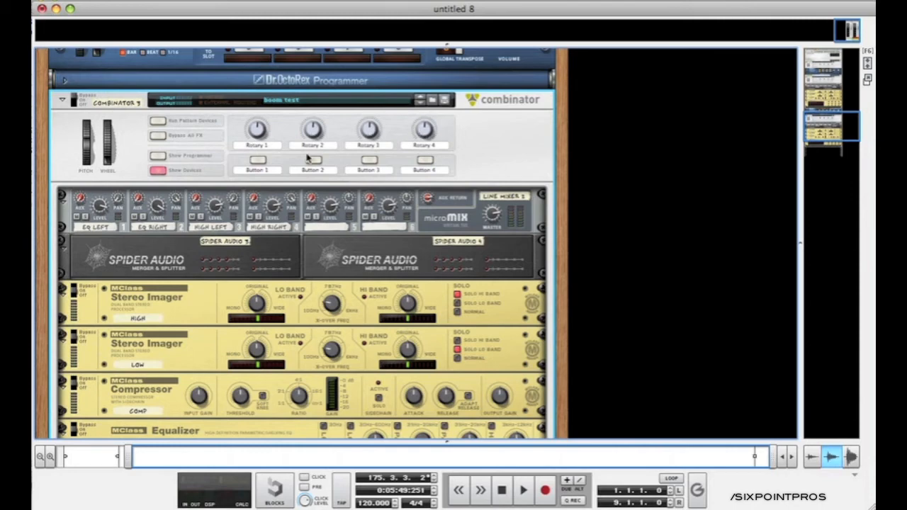
scroll(267, 237, down, 12)
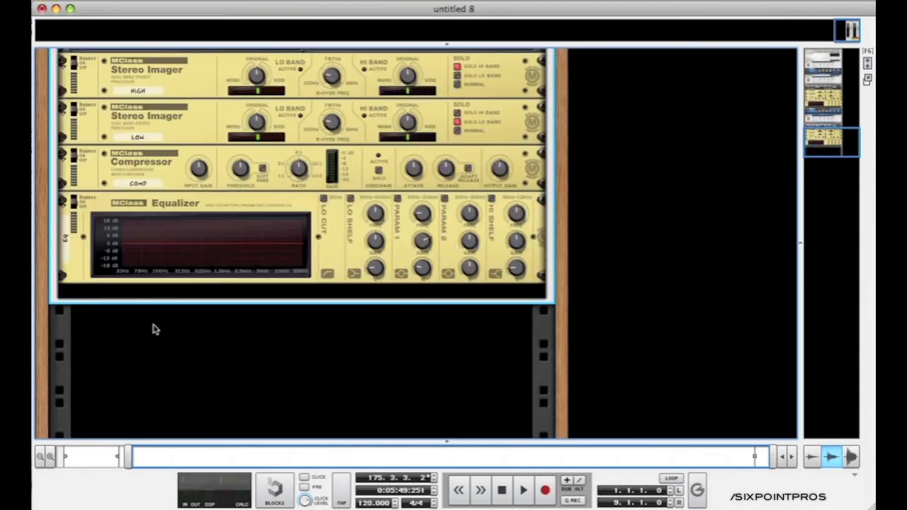
scroll(156, 330, up, 12)
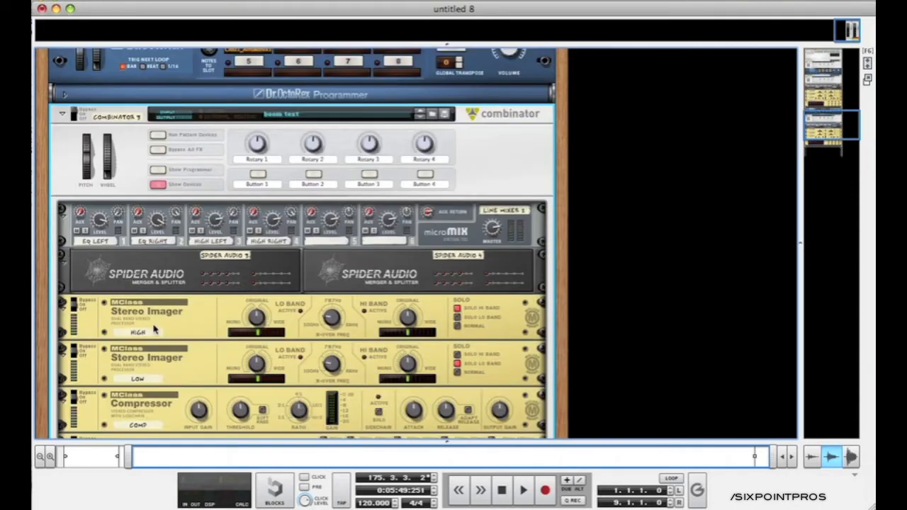
Step: Show the "boom test" Combinator's Programmer and select Line Mixer 2 as the device to route
click(160, 171)
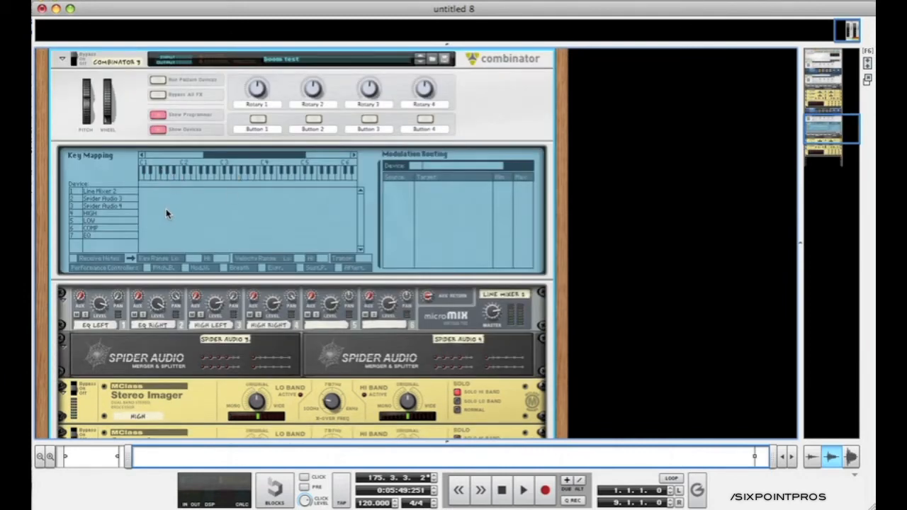
scroll(140, 194, down, 2)
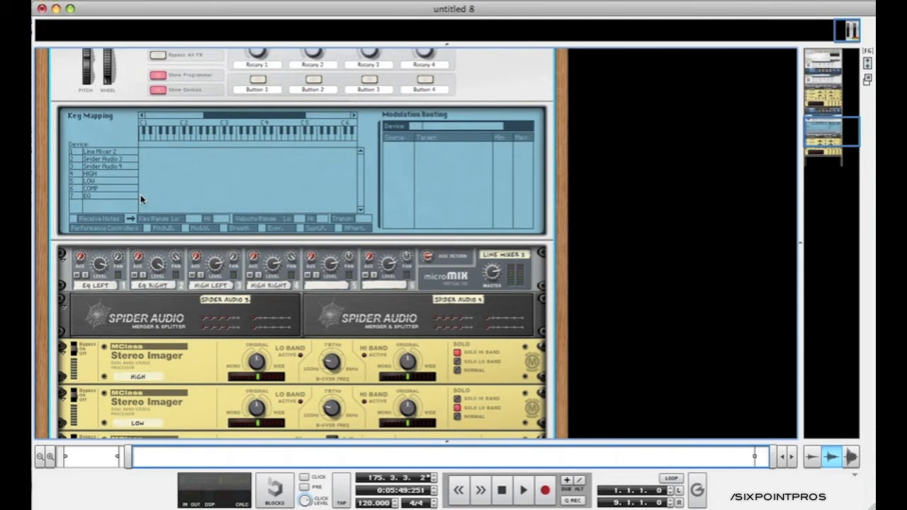
click(107, 153)
scroll(407, 159, up, 2)
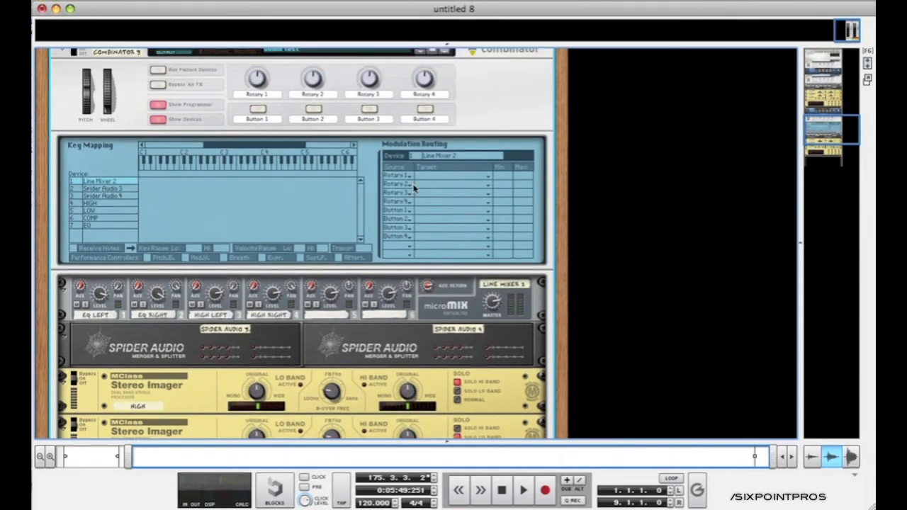
Step: Route Rotary 1 to Line Mixer 2's Channel 1 Level and turn the knob down and up to test it
click(439, 178)
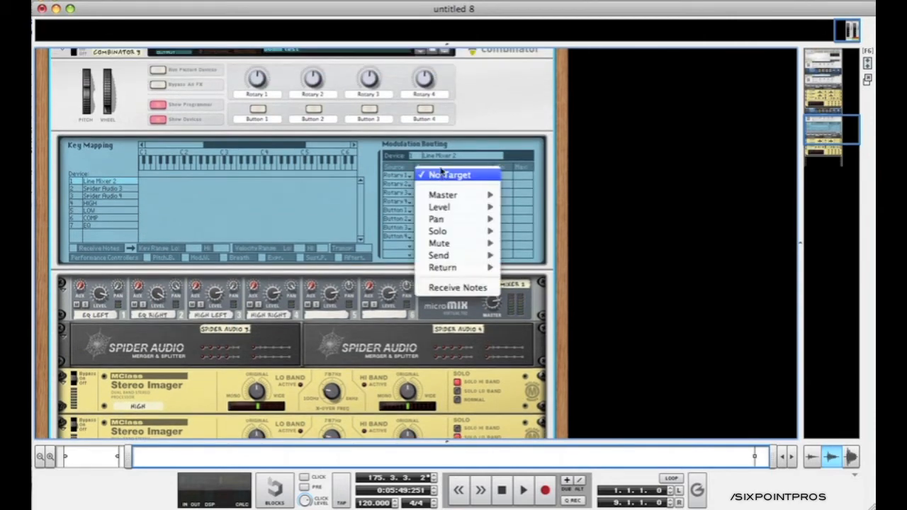
mouse_move(448, 194)
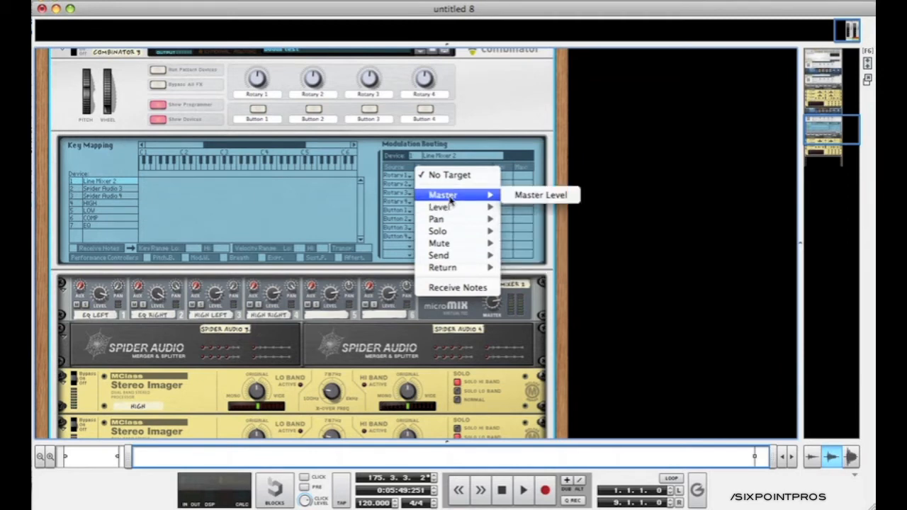
mouse_move(471, 210)
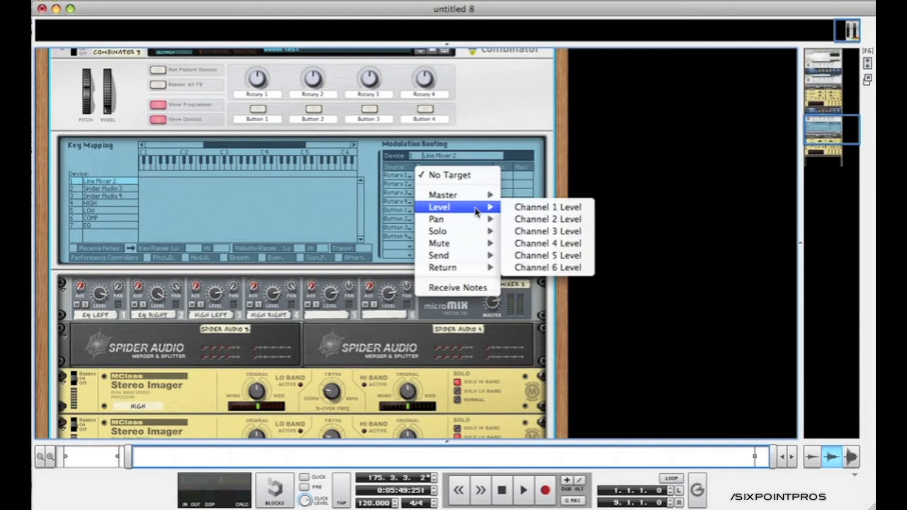
click(518, 208)
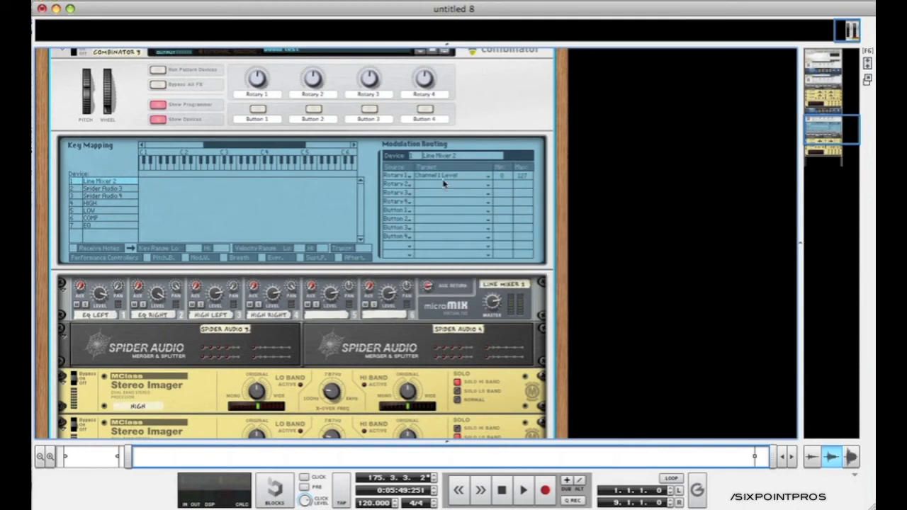
drag(258, 79, 259, 149)
drag(254, 82, 259, 40)
Step: Change the second routing source to Rotary 1, target Channel 2 Level, and turn the Rotary 1 knob to test both channels
click(405, 184)
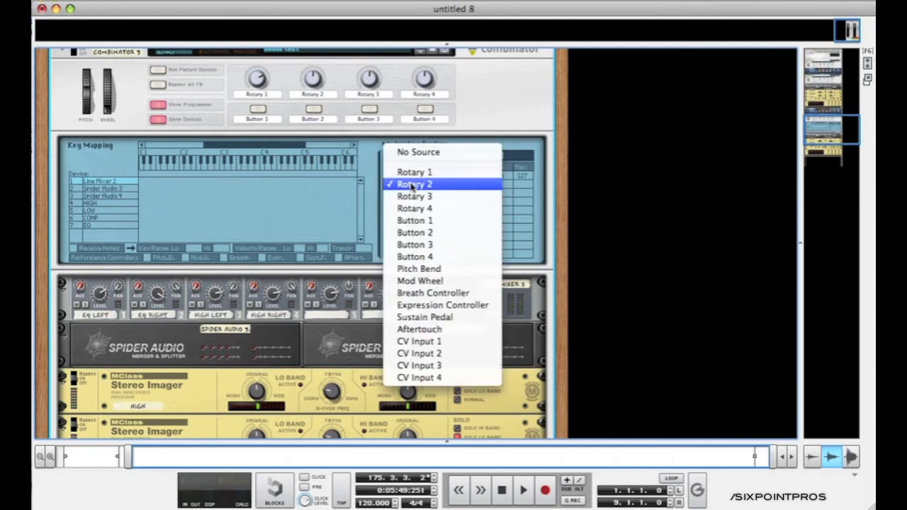
click(412, 175)
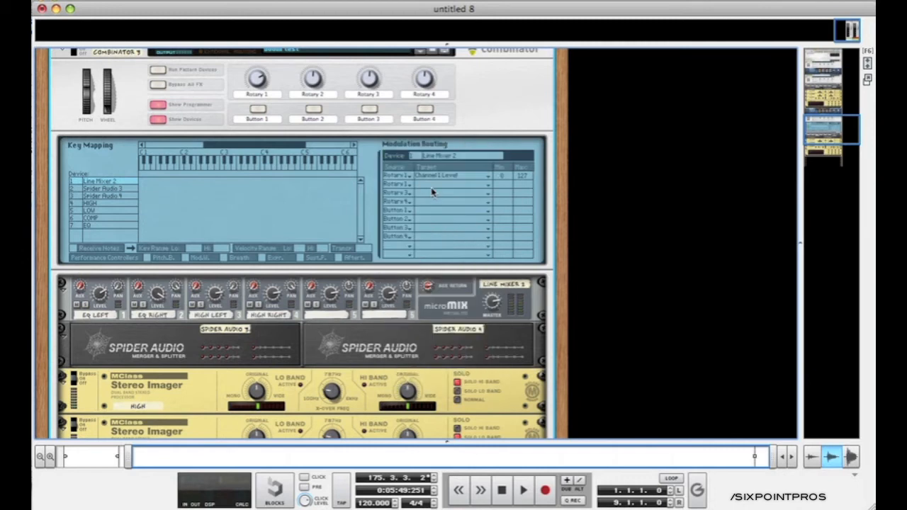
click(433, 186)
mouse_move(440, 218)
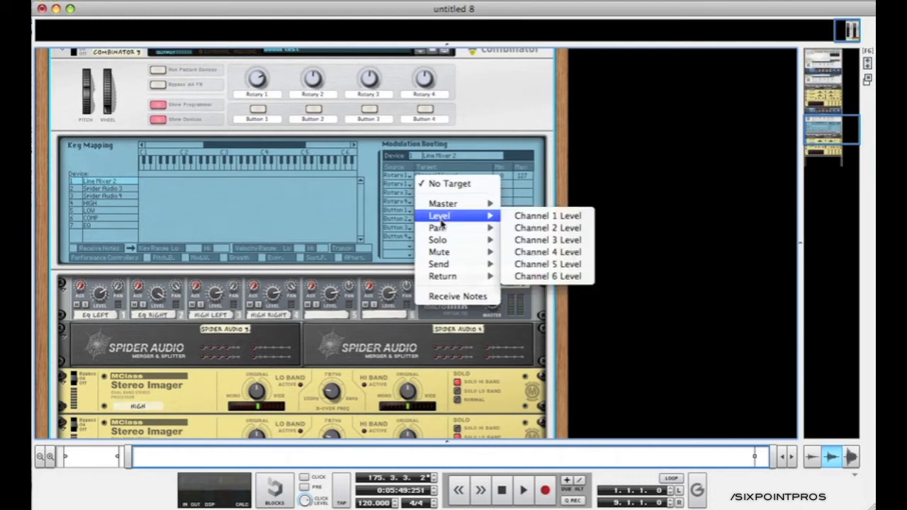
click(525, 228)
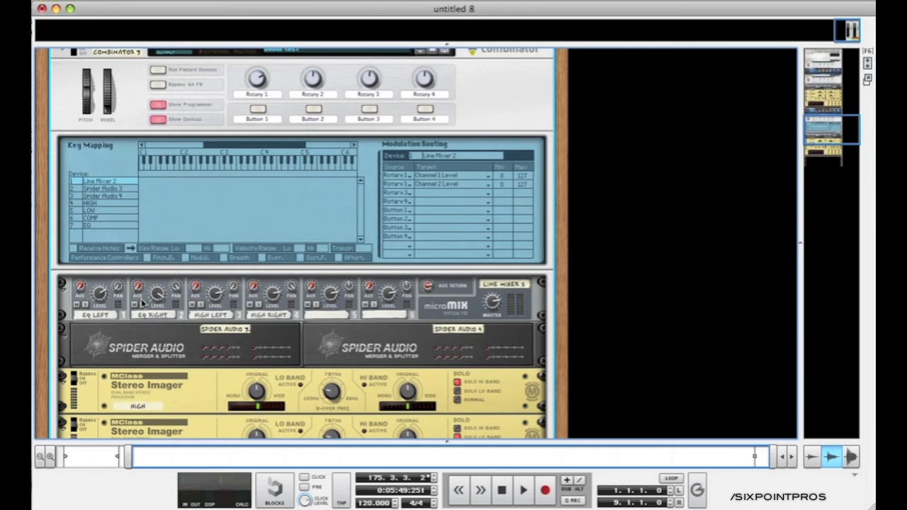
mouse_move(262, 81)
mouse_down()
mouse_move(260, 62)
mouse_move(269, 170)
mouse_move(258, 68)
mouse_move(257, 95)
mouse_up()
Step: Rename the Combinator's Rotary 1 label as COMP LVL
double_click(256, 95)
text(COMP LVL)
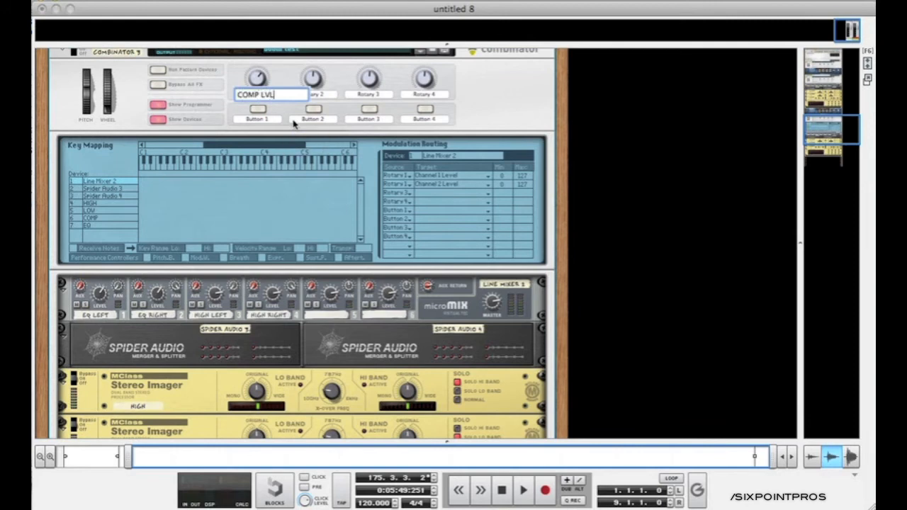
key(Return)
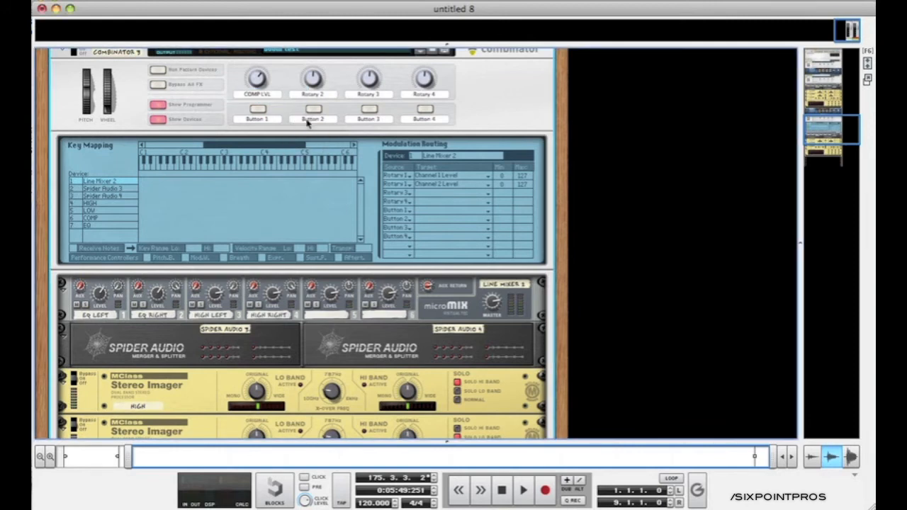
Step: Set the third and fourth routing sources to Rotary 2, targeting Line Mixer 2's Channel 3 Level and Channel 4 Level
click(412, 193)
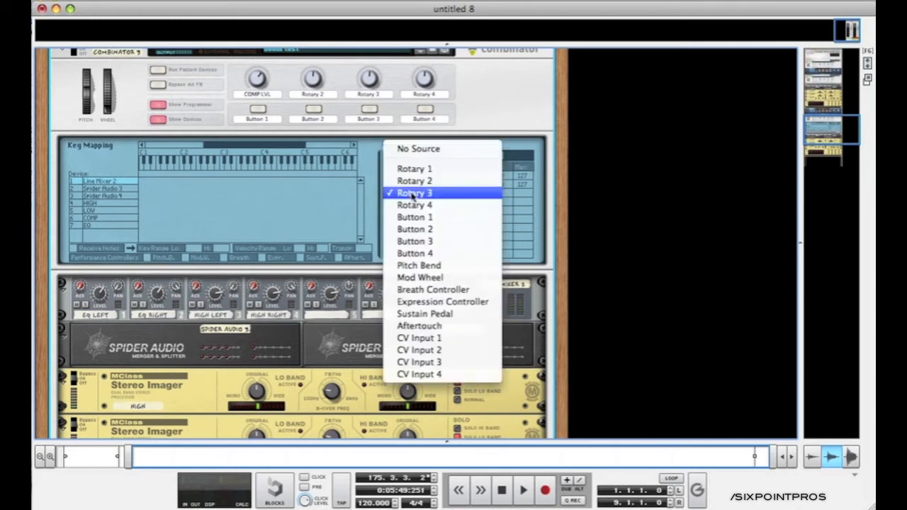
click(415, 182)
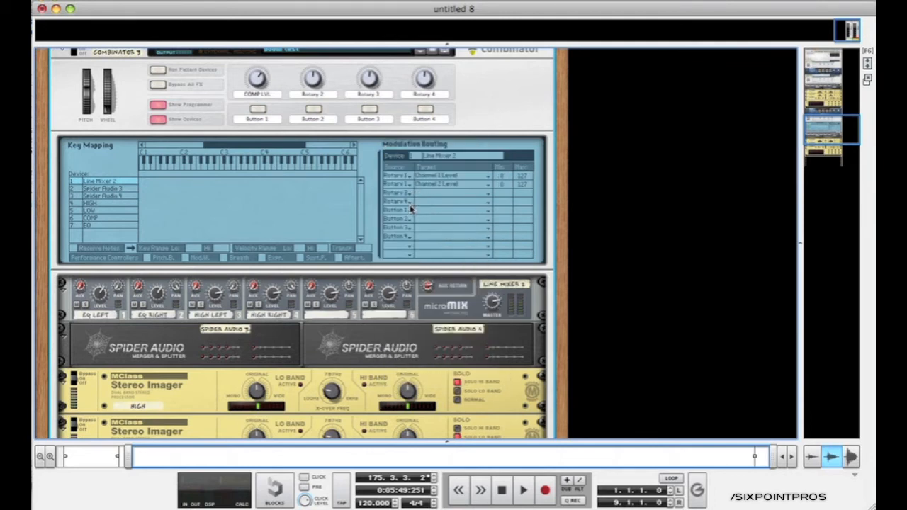
click(412, 209)
click(415, 179)
click(437, 193)
mouse_move(462, 226)
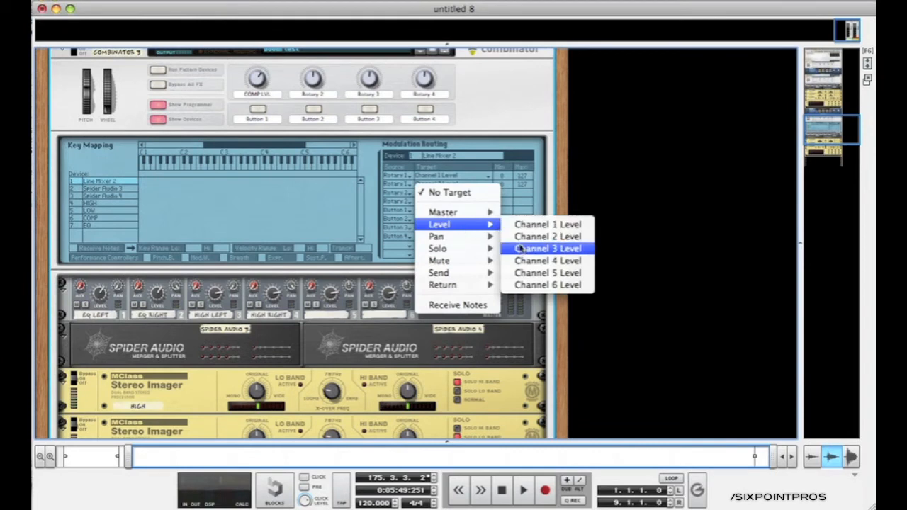
click(521, 247)
click(469, 202)
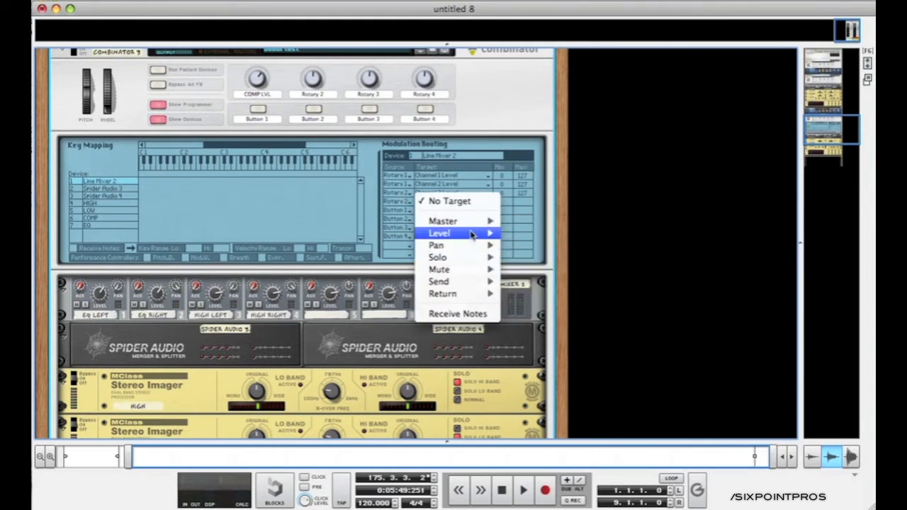
mouse_move(471, 233)
click(546, 267)
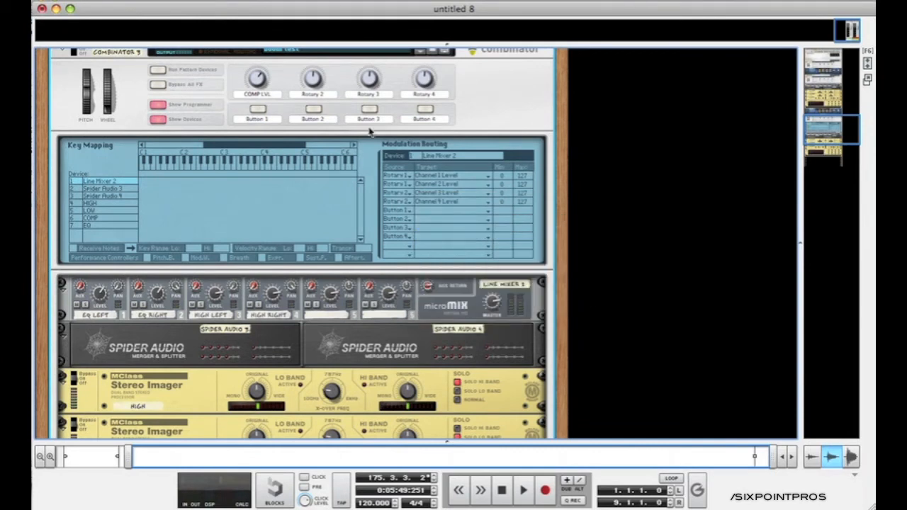
Step: Rename the Rotary 2 label as HIGH LVL and turn that knob down to test its routing
double_click(307, 89)
text(Hi)
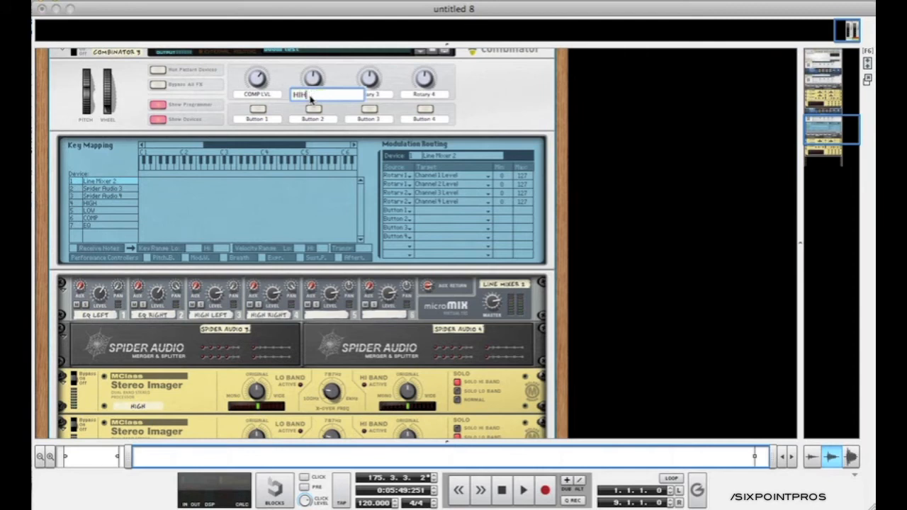
text(GH LVL)
key(Return)
mouse_move(314, 82)
mouse_down()
mouse_move(312, 39)
mouse_move(322, 157)
mouse_move(310, 80)
mouse_up()
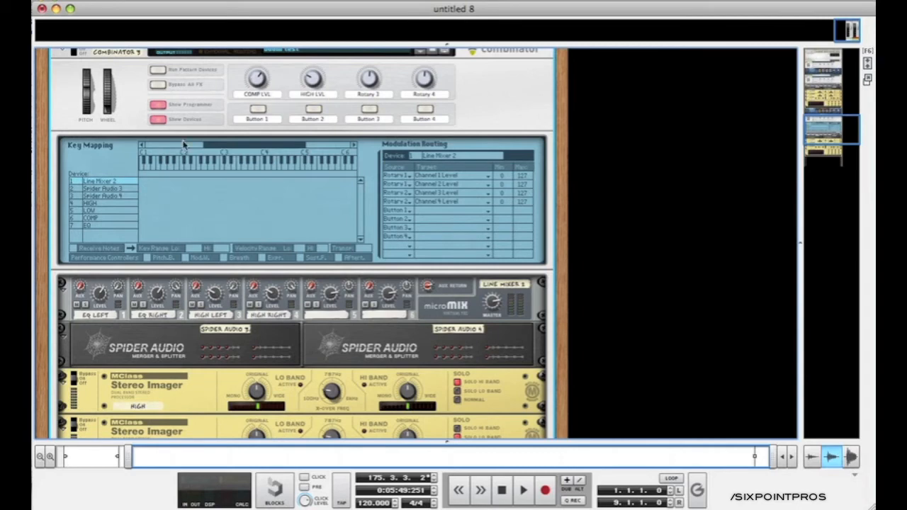
Step: Play the drum loop, adjust the HIGH LVL and COMP LVL knobs while listening, and stop playback
scroll(175, 162, up, 2)
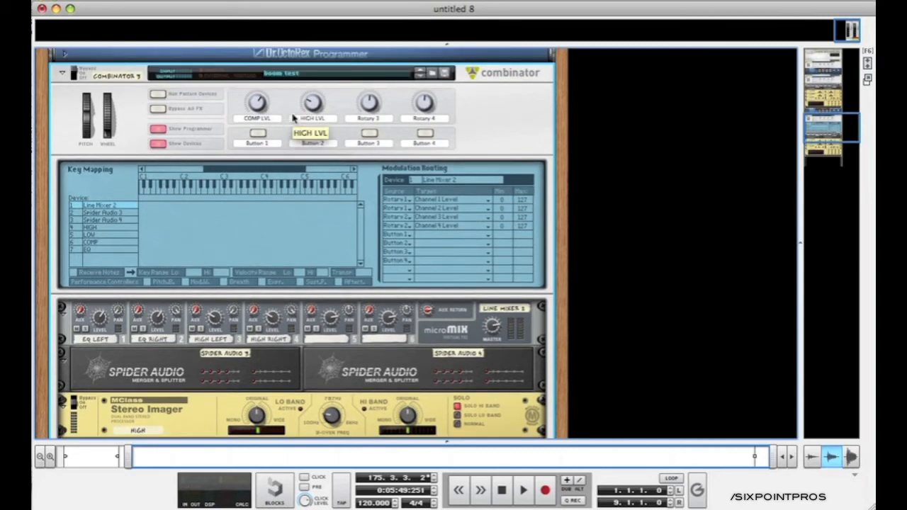
key(space)
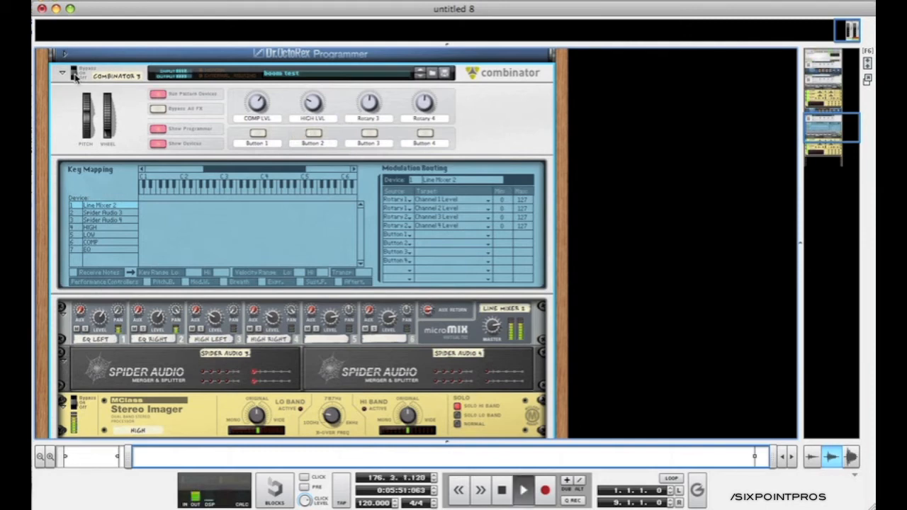
drag(318, 185, 314, 14)
drag(312, 108, 311, 28)
drag(259, 105, 270, 47)
drag(306, 98, 316, 156)
drag(260, 105, 245, 70)
scroll(287, 139, down, 5)
scroll(288, 139, up, 7)
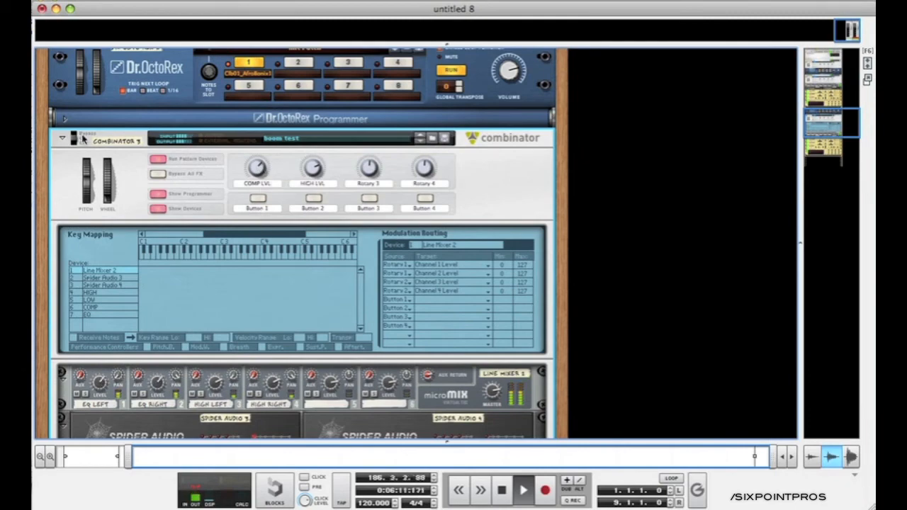
key(space)
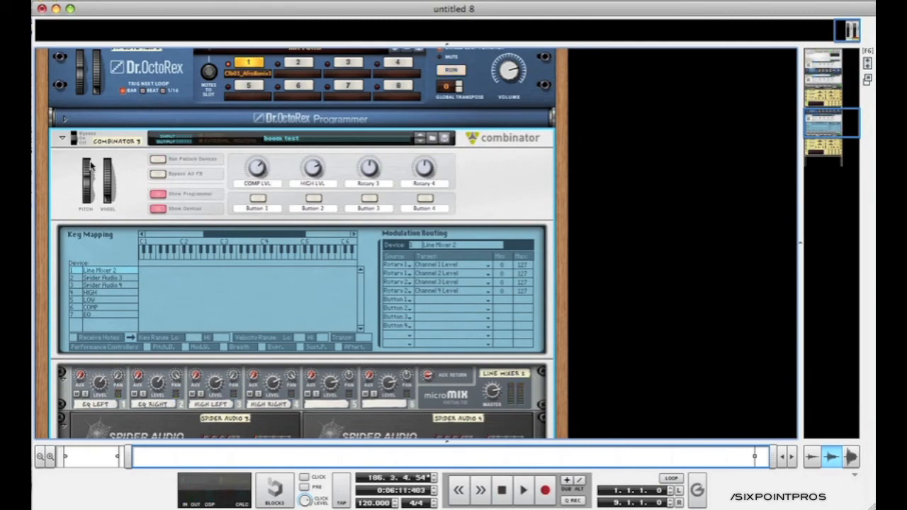
Step: Examine the Combinator's line mixer, stereo imagers, compressor and equalizer for further parameters to map to the remaining rotaries
scroll(90, 163, down, 8)
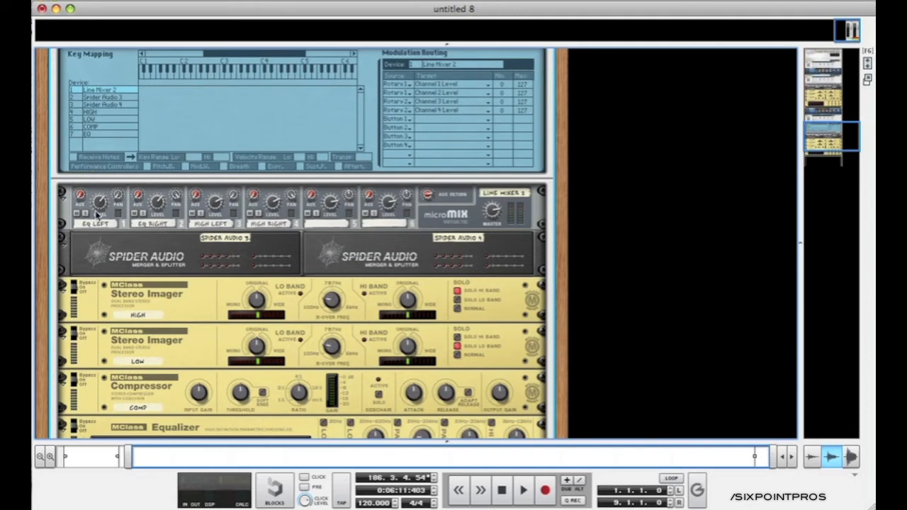
scroll(97, 214, up, 1)
scroll(98, 214, down, 1)
scroll(216, 331, down, 3)
scroll(216, 332, up, 9)
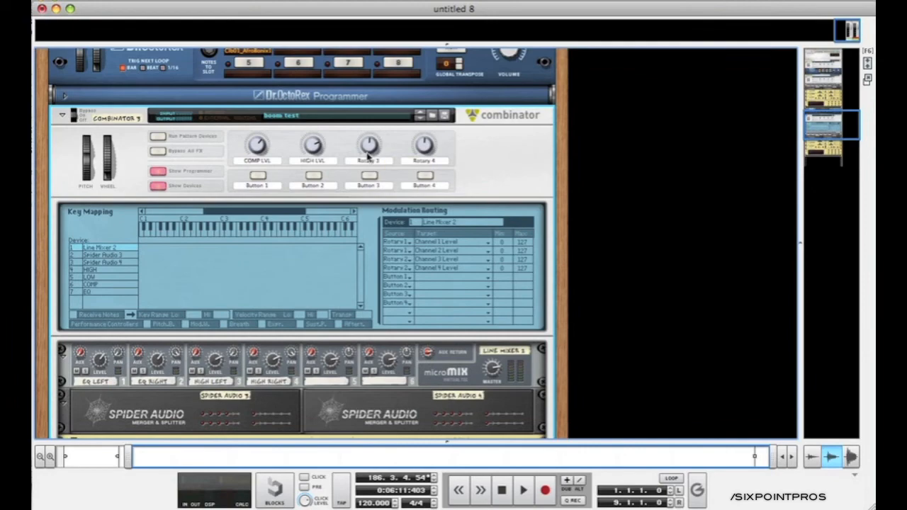
scroll(344, 349, down, 10)
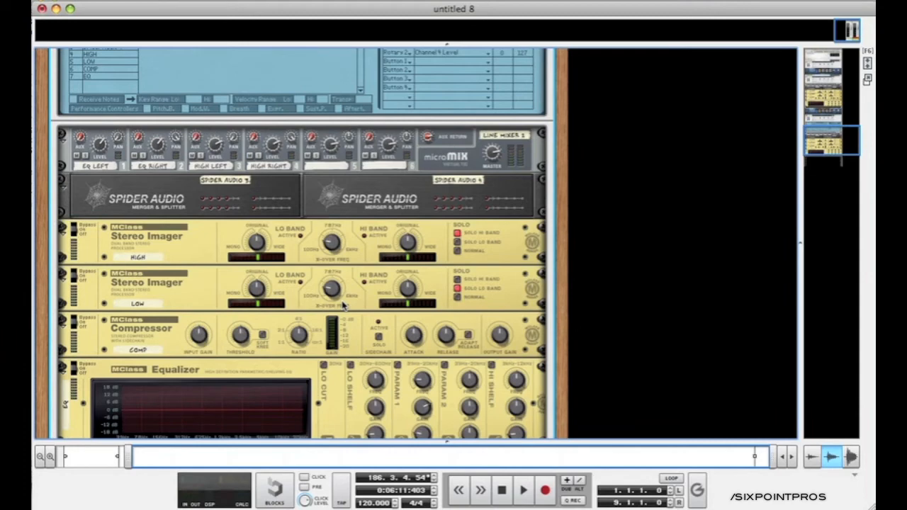
scroll(343, 304, down, 3)
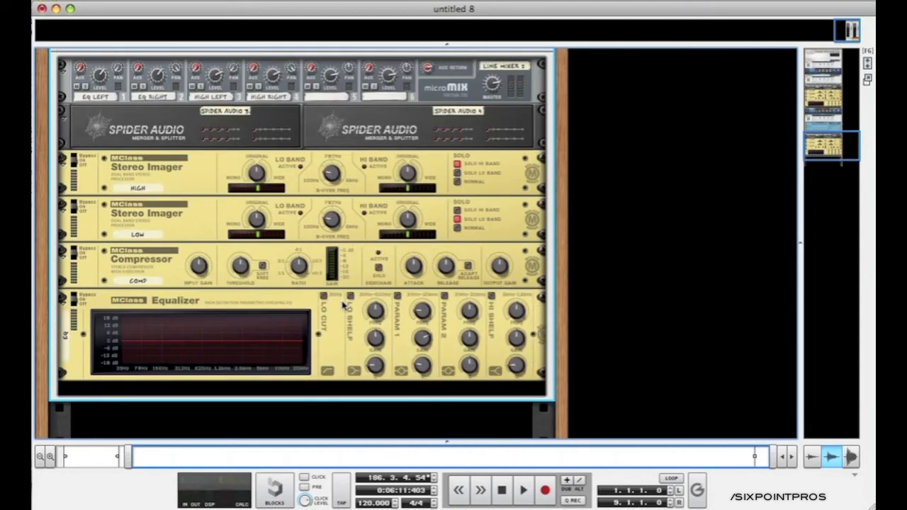
scroll(344, 305, up, 10)
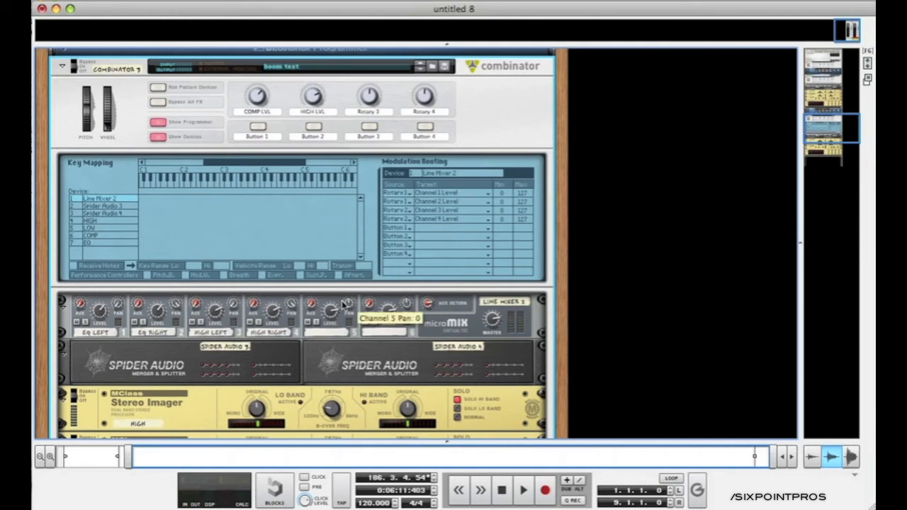
Step: Set Line Mixer 2's fifth and sixth routing sources to Rotary 3 and browse the available targets without assigning one
click(407, 230)
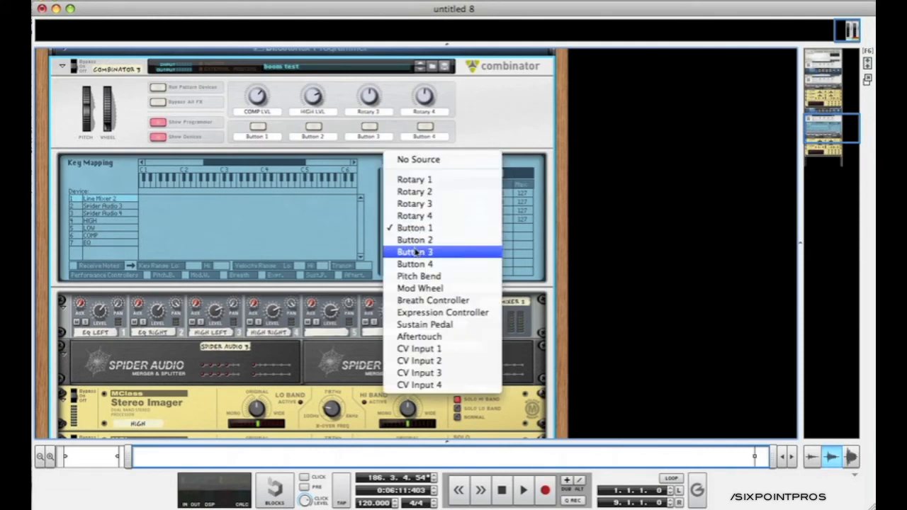
click(415, 203)
click(408, 238)
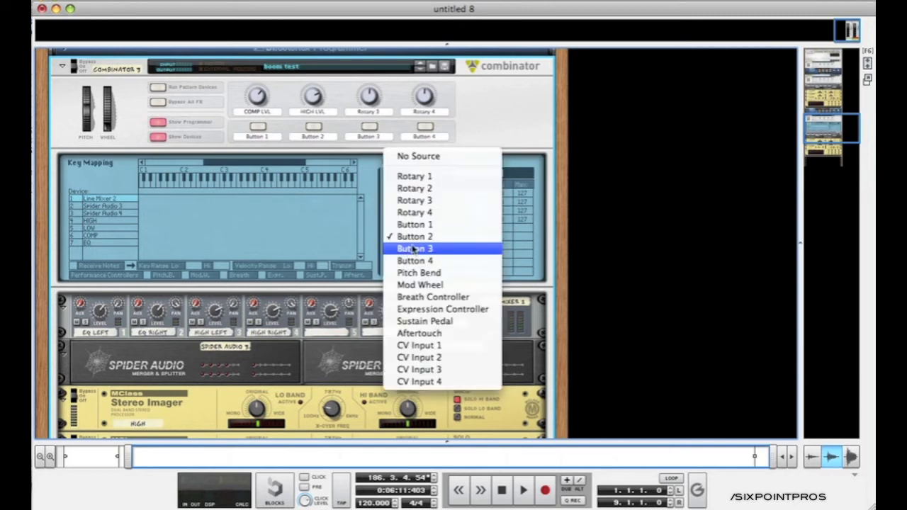
click(409, 202)
click(456, 230)
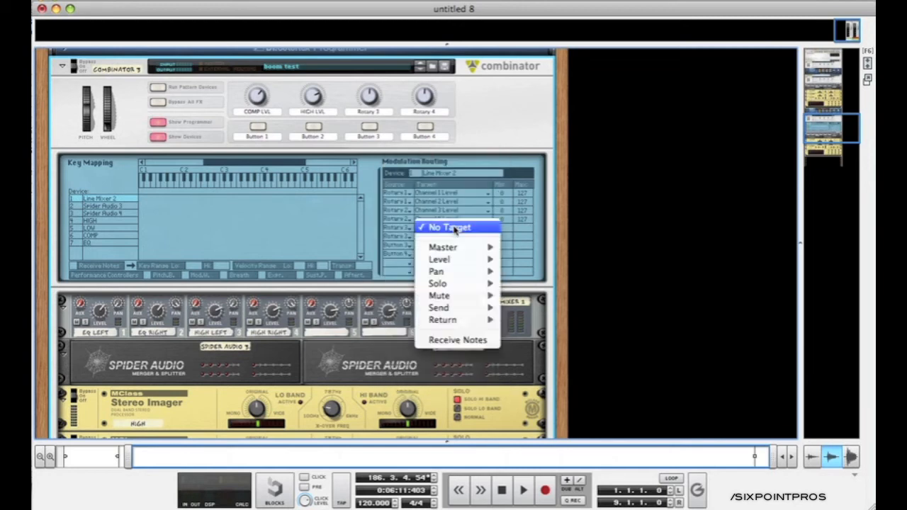
mouse_move(465, 298)
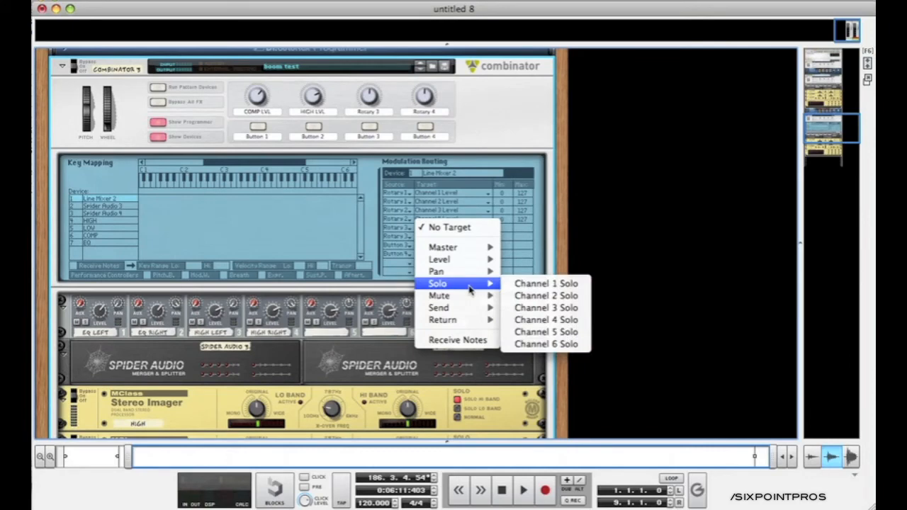
click(307, 247)
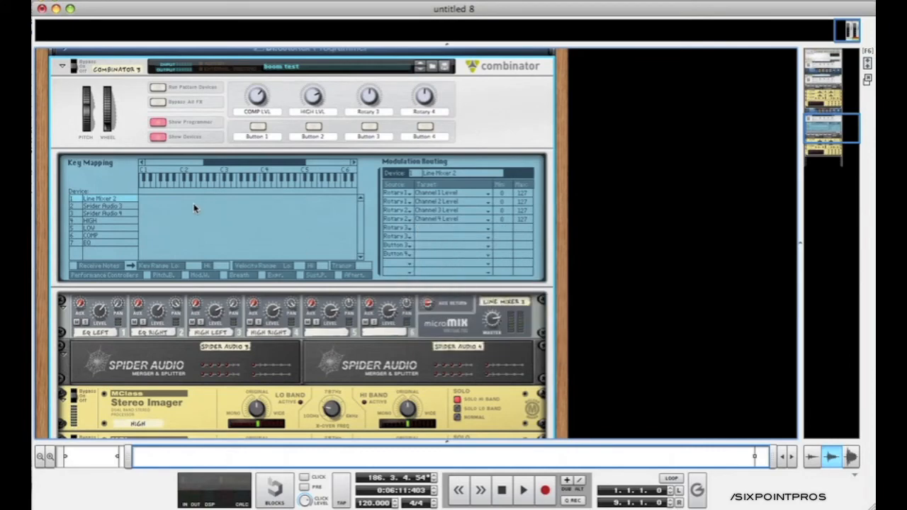
Step: Map Rotary 3 to the X-Over Frequency of the HIGH stereo imager in the Combinator's modulation routing
click(106, 220)
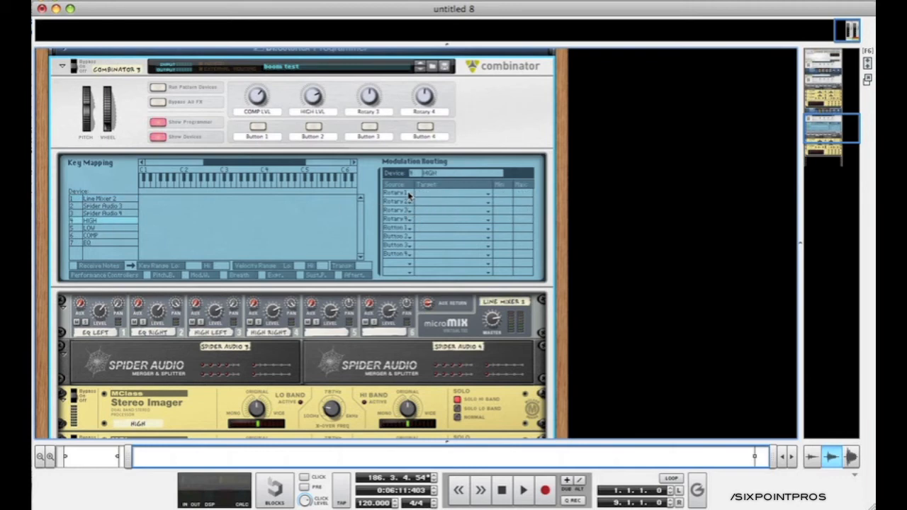
click(409, 220)
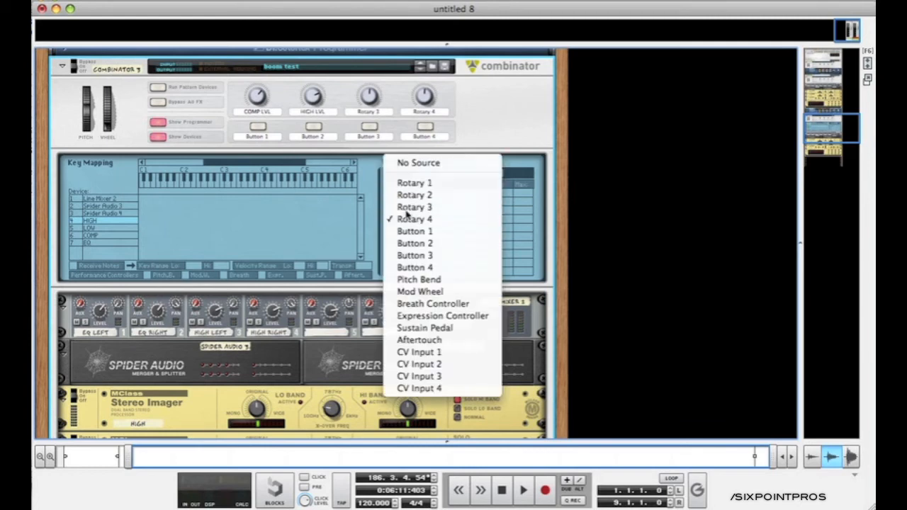
click(409, 209)
click(439, 213)
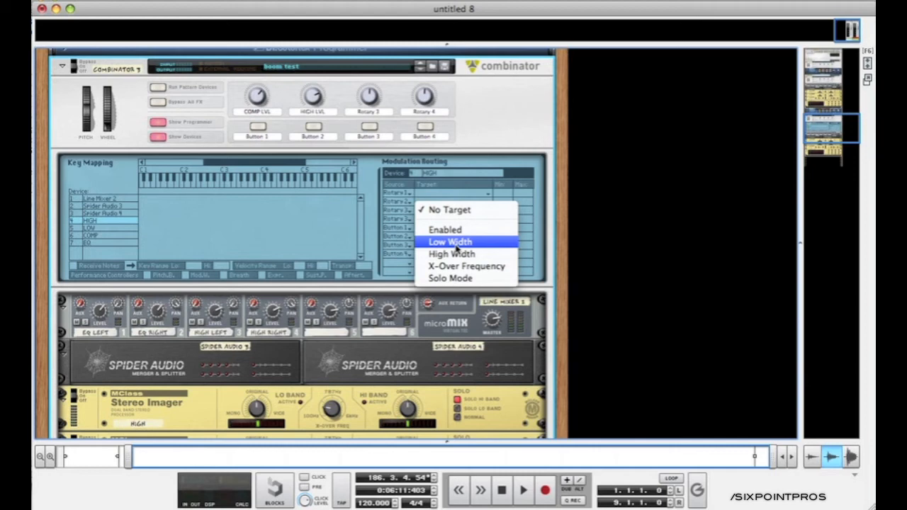
click(459, 266)
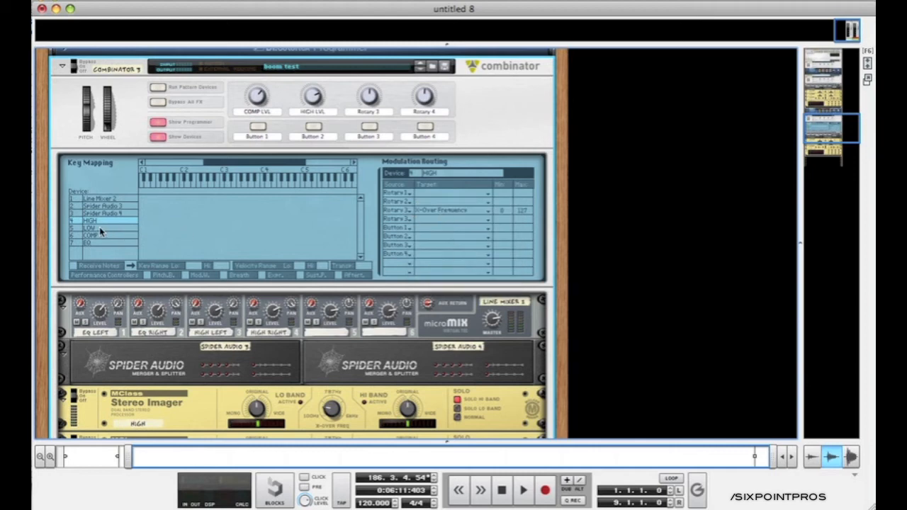
Step: Map Rotary 3 to the X-Over Frequency of the LOW stereo imager as well
click(100, 227)
click(414, 219)
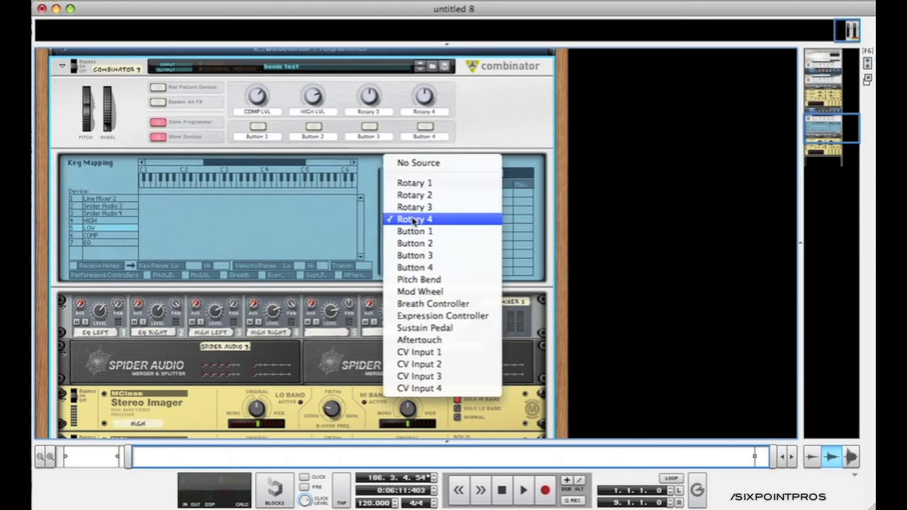
click(424, 210)
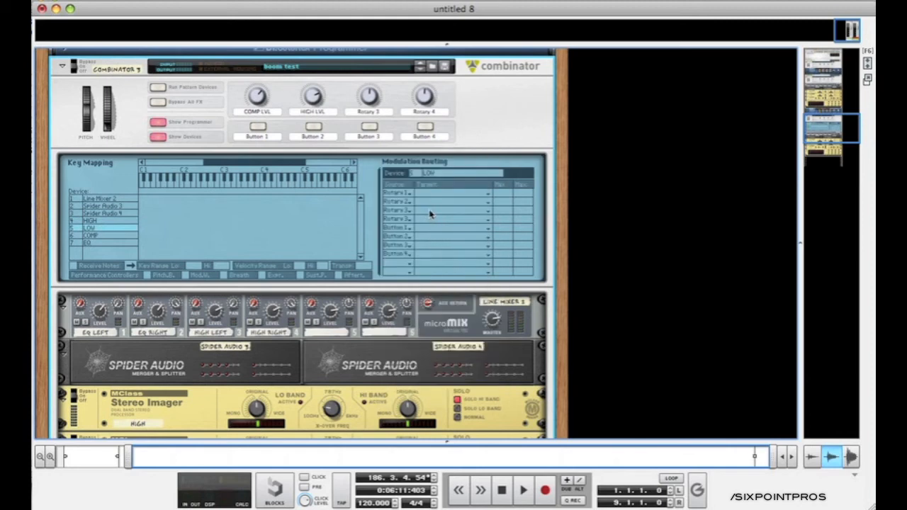
click(430, 214)
click(457, 264)
Step: Rename the Rotary 3 label as X-OVER FREQ and turn that knob to test its routing
double_click(367, 111)
text(X-OVER FR)
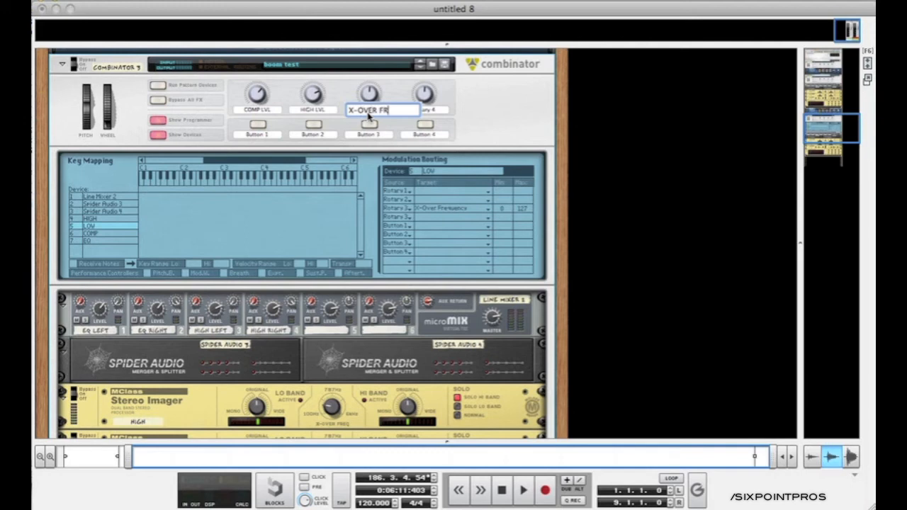
text(EQ)
key(Return)
scroll(370, 117, down, 2)
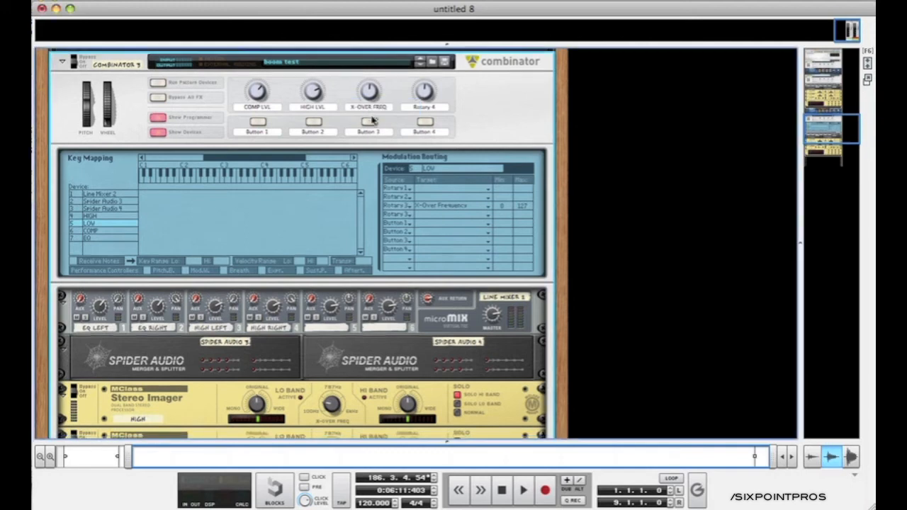
drag(370, 64, 363, 101)
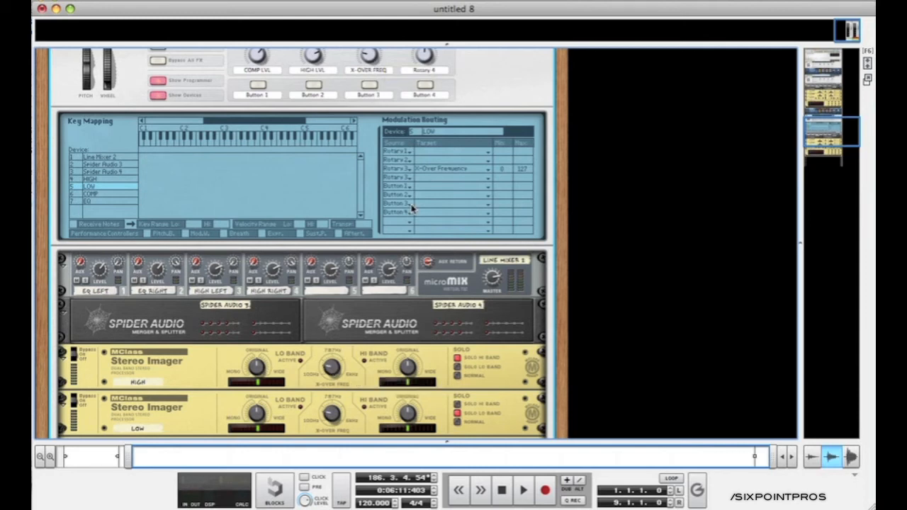
Step: Look over the Combinator's devices and map Rotary 4 to the COMP compressor's Output Gain
scroll(412, 209, down, 5)
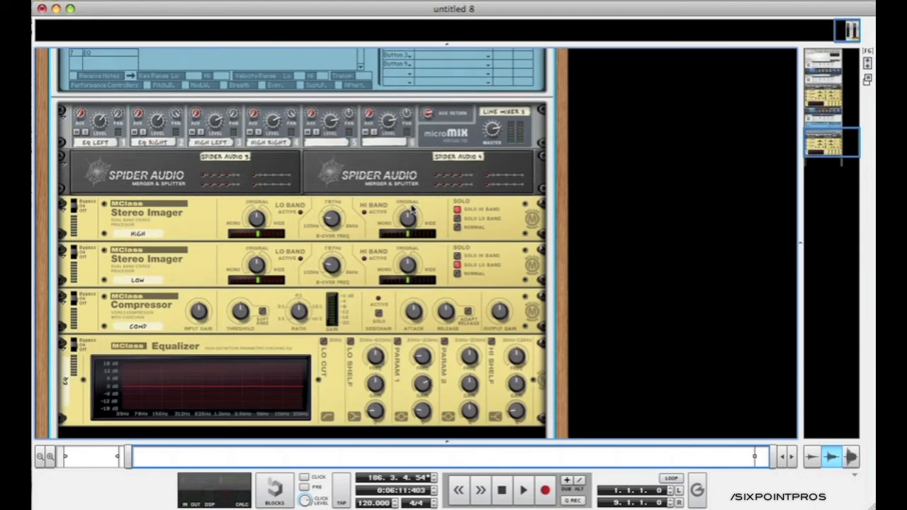
scroll(412, 209, up, 8)
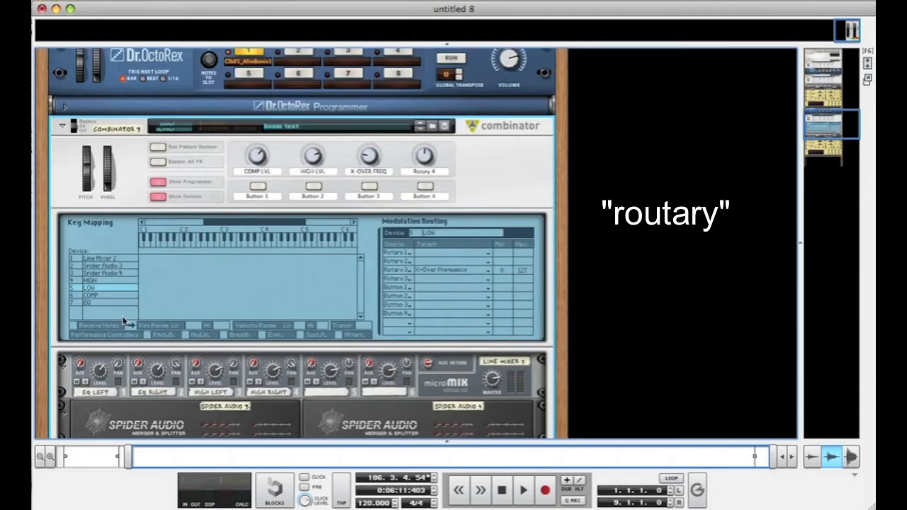
scroll(253, 261, down, 5)
scroll(253, 261, down, 1)
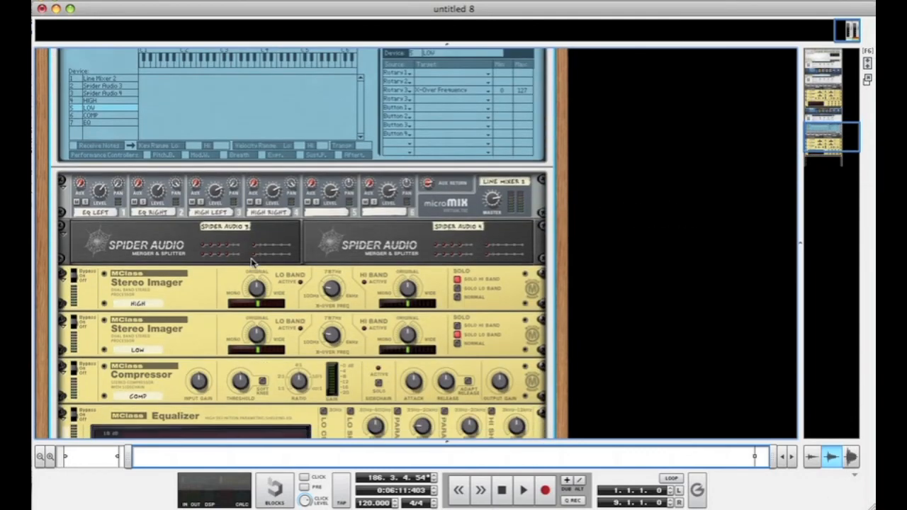
scroll(149, 369, up, 3)
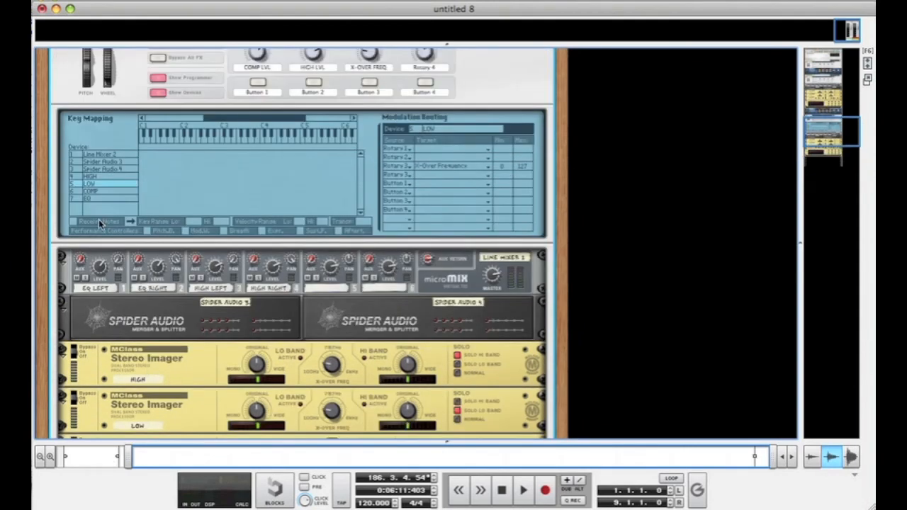
click(96, 192)
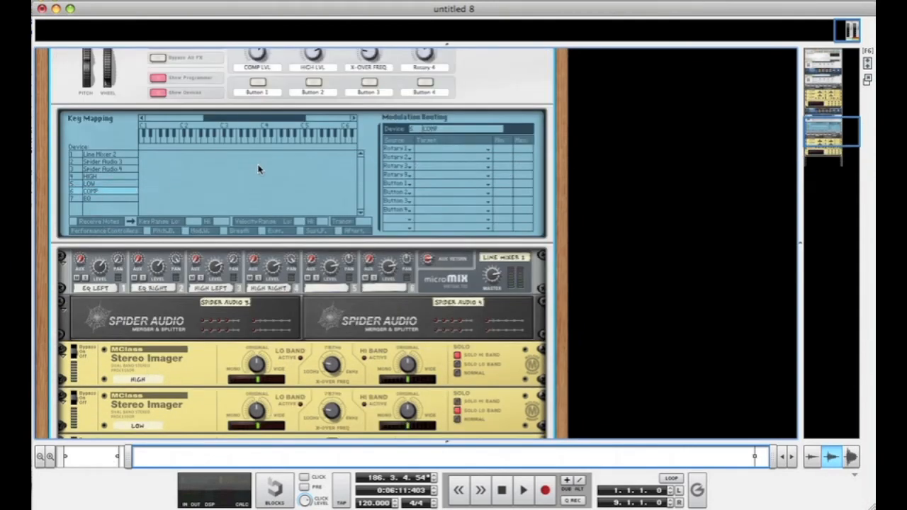
click(408, 177)
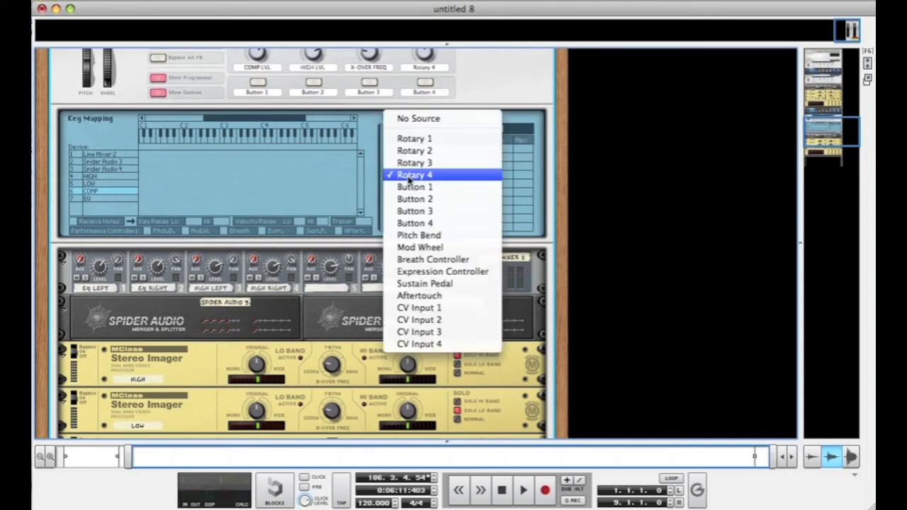
click(411, 177)
click(425, 181)
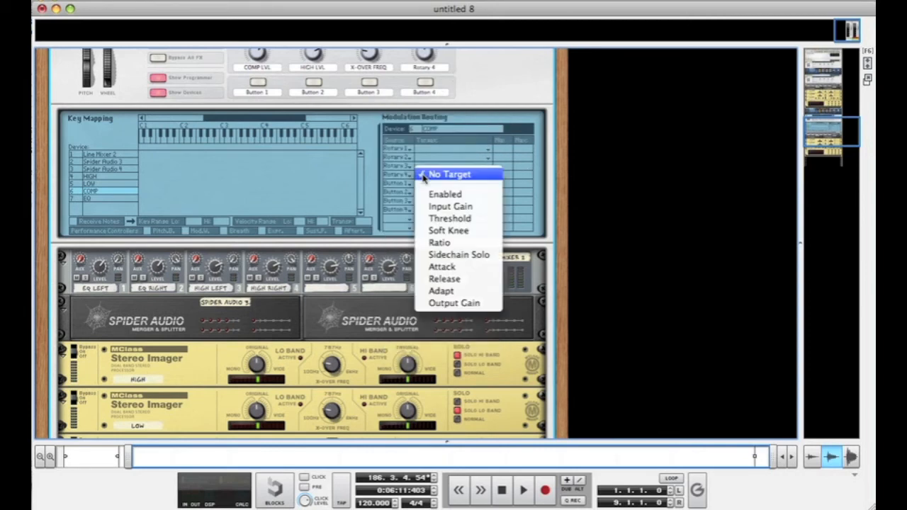
click(461, 303)
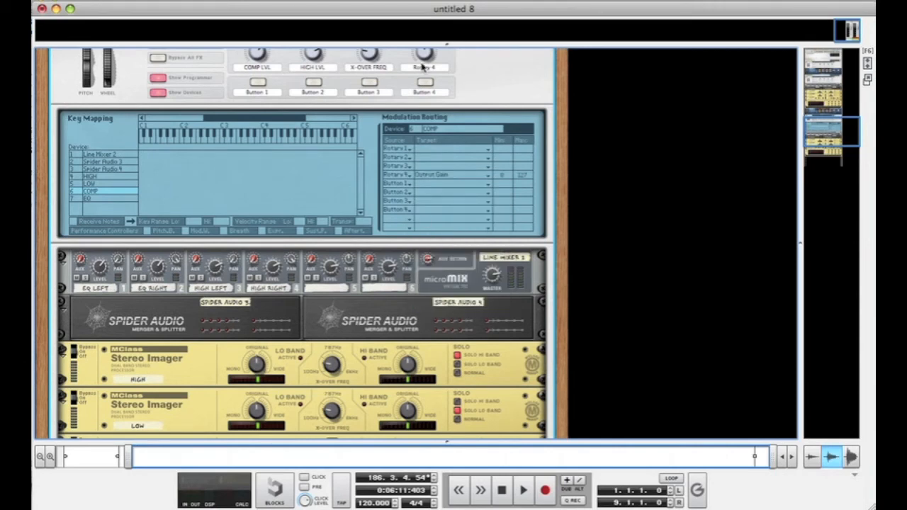
Step: Rename the Rotary 4 label as COMP GAIN
double_click(423, 67)
text(COMP)
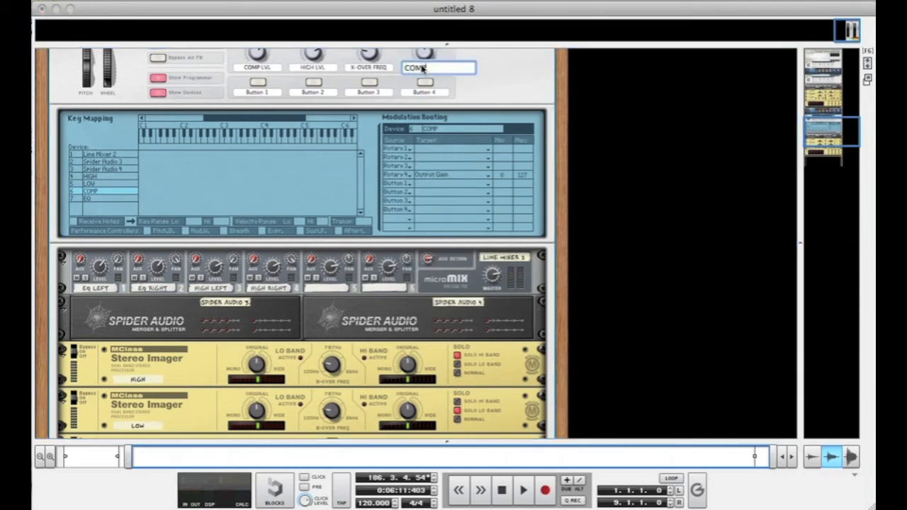
text( GAIN)
key(Return)
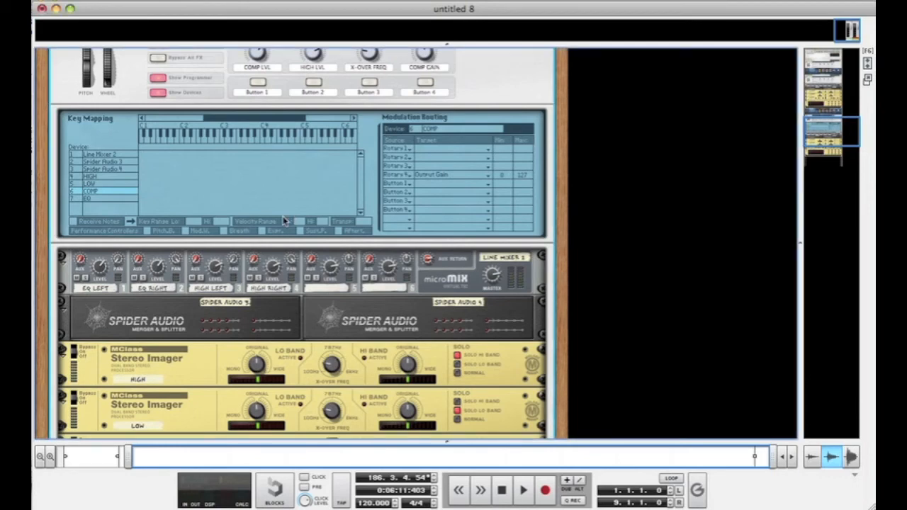
Step: Play the drum loop, adjust the COMP LVL, HIGH LVL, X-OVER FREQ and COMP GAIN knobs while listening, and stop playback
scroll(283, 221, up, 2)
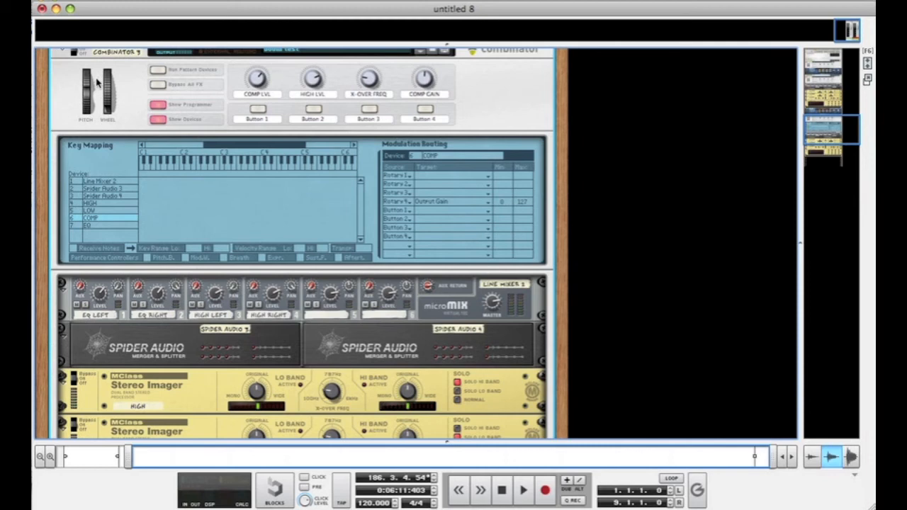
scroll(110, 84, up, 2)
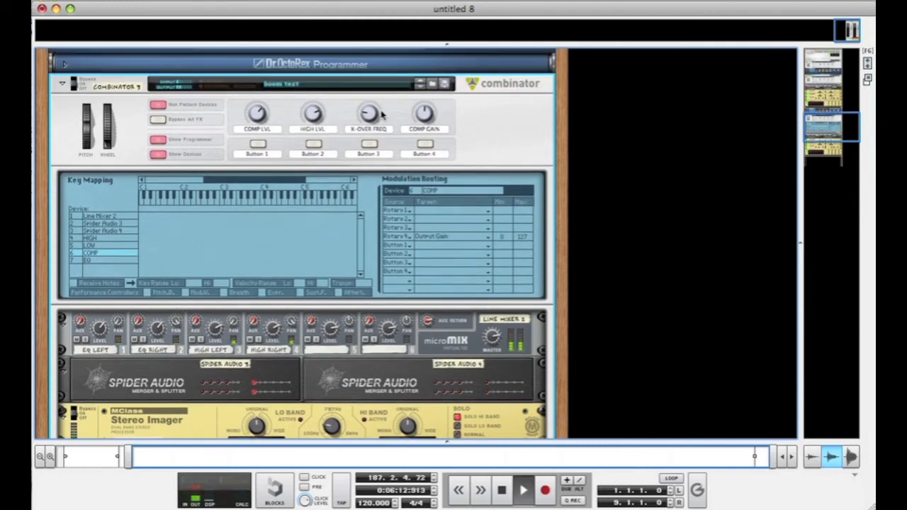
mouse_move(366, 113)
mouse_down()
mouse_move(377, 156)
mouse_move(359, 54)
mouse_move(367, 11)
mouse_move(362, 104)
mouse_up()
drag(265, 119, 264, 28)
drag(367, 117, 376, 43)
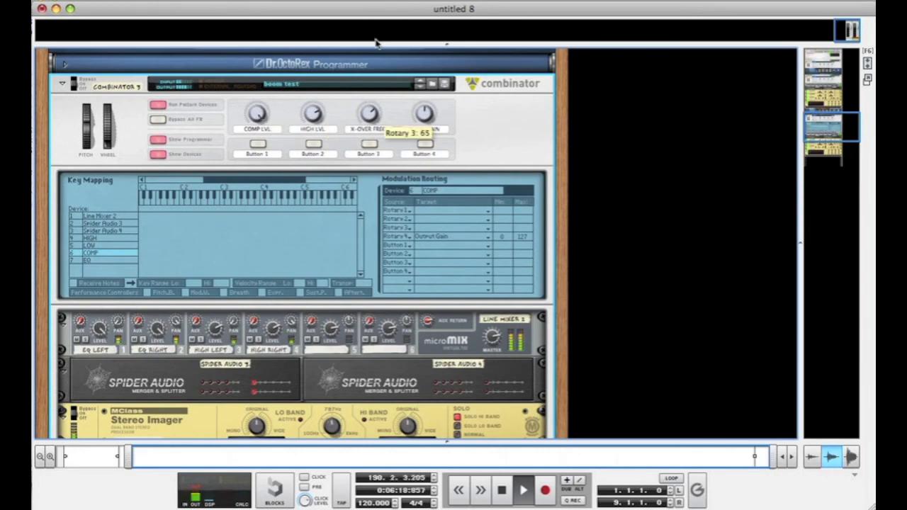
drag(432, 117, 422, 56)
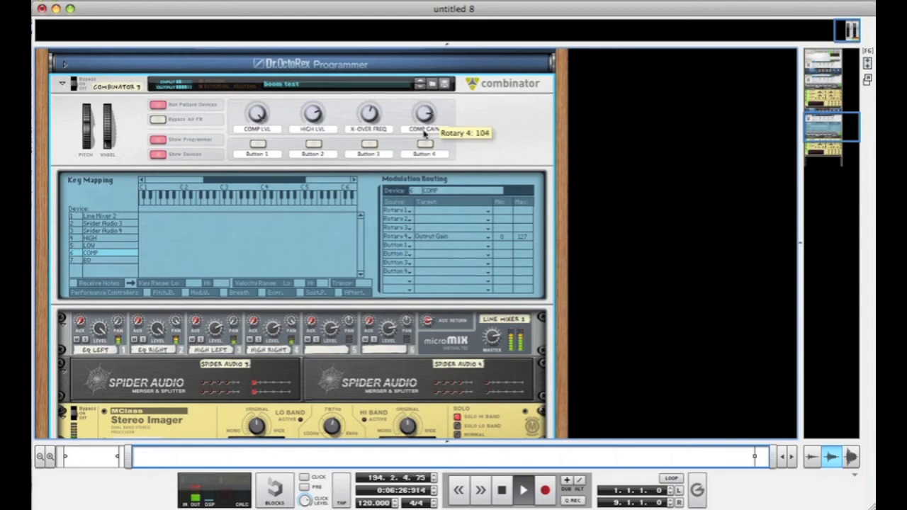
scroll(424, 155, down, 2)
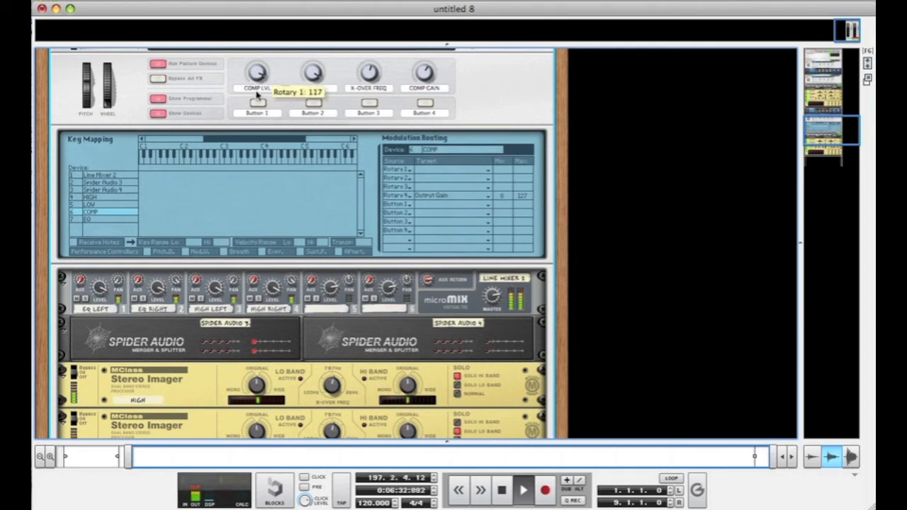
key(space)
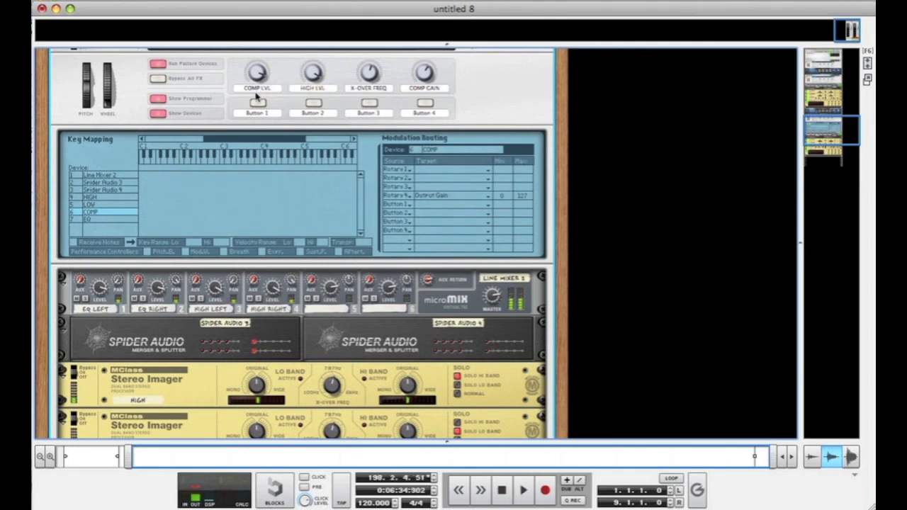
Step: Hide the Combinator's devices and Programmer, and show its devices again
scroll(326, 114, up, 2)
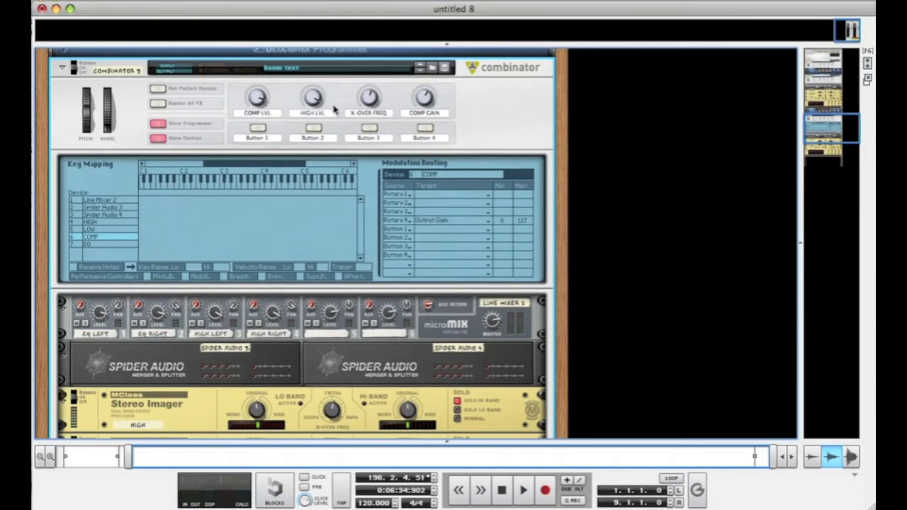
click(158, 140)
click(157, 138)
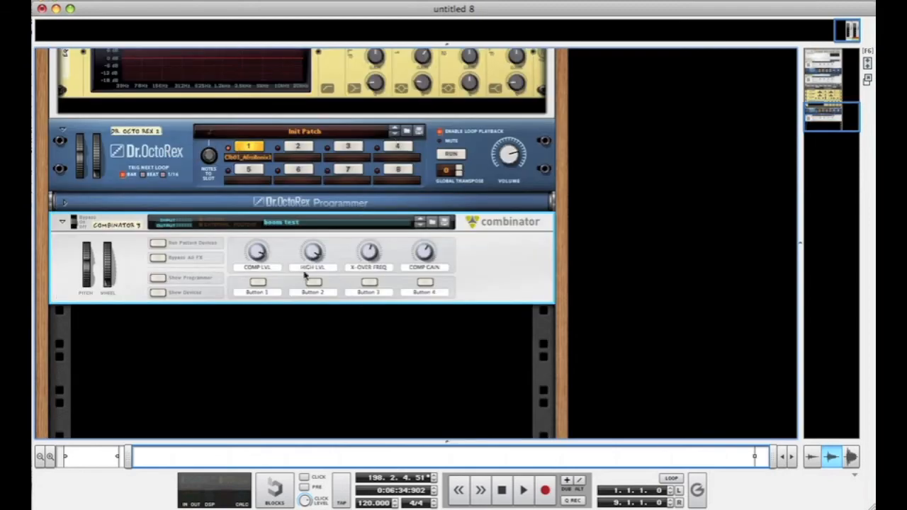
click(157, 291)
Step: Enable the Parametric 1 band on the MClass Equalizer inside the Combinator
scroll(178, 127, down, 5)
scroll(178, 127, up, 2)
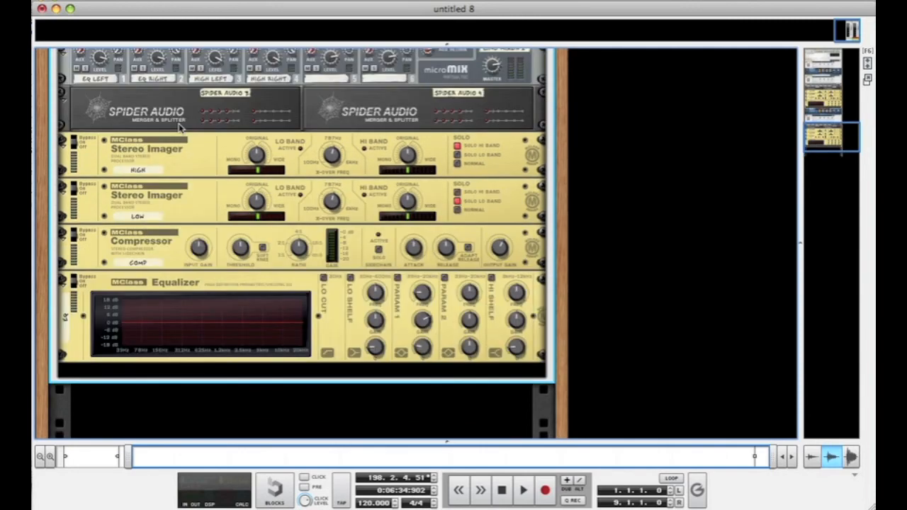
scroll(237, 255, up, 3)
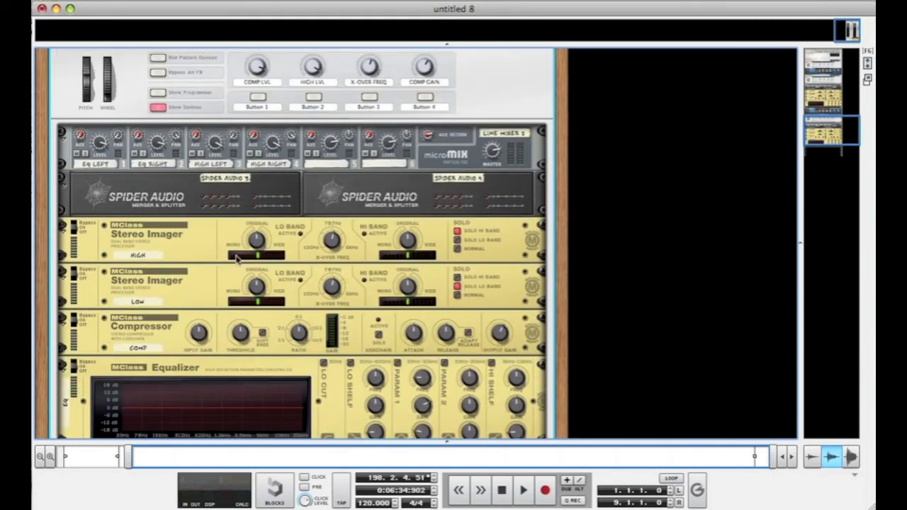
scroll(232, 335, down, 2)
click(398, 302)
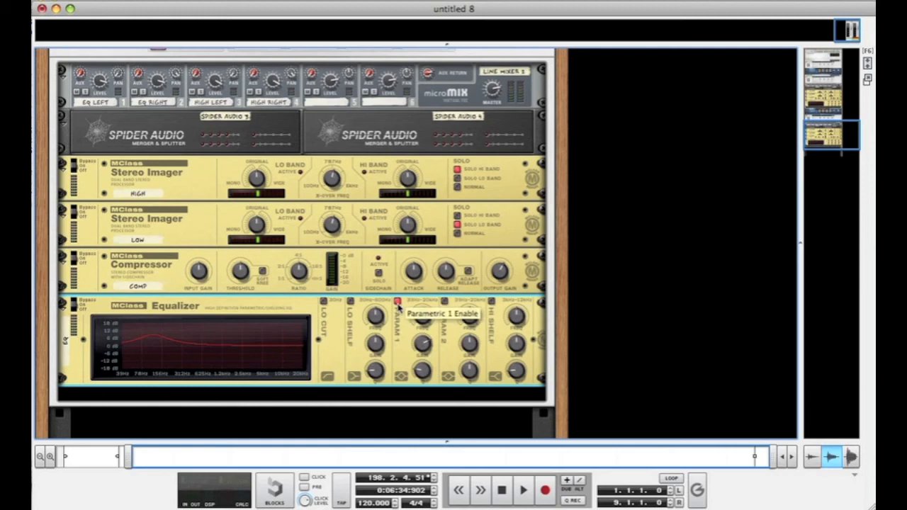
Step: Show the Combinator's Programmer and route Button 1 of the EQ device to Parametric 1 Enable
scroll(398, 303, up, 6)
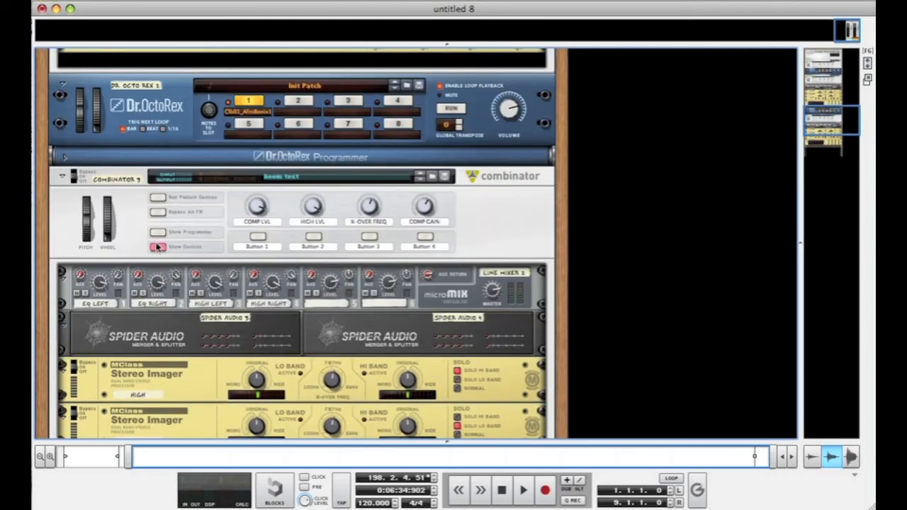
click(157, 232)
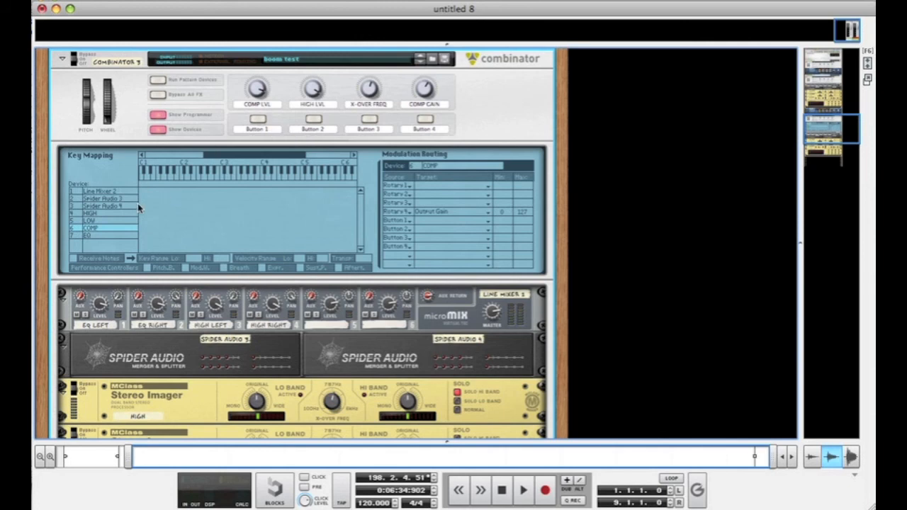
click(110, 236)
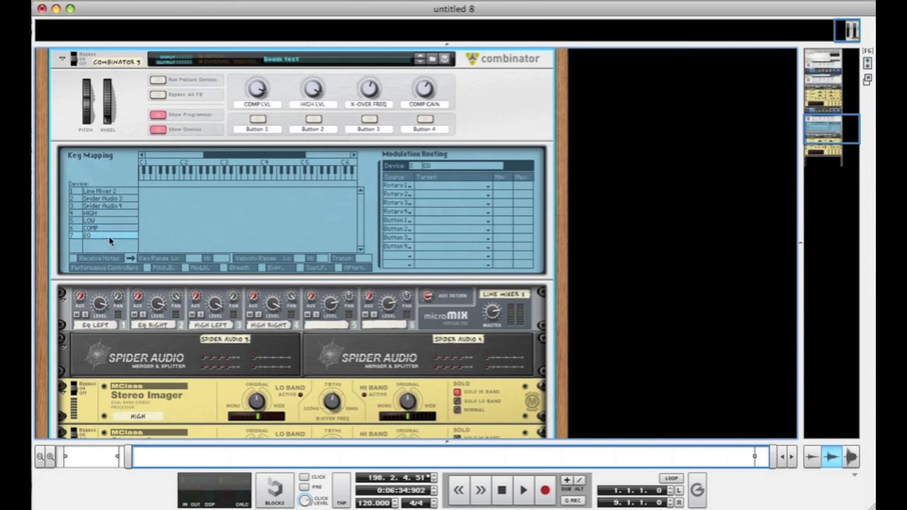
click(424, 222)
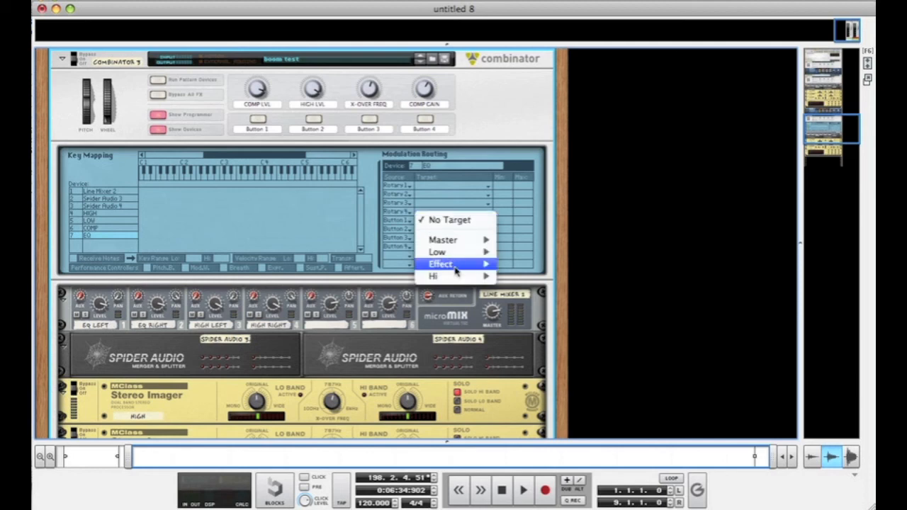
mouse_move(460, 259)
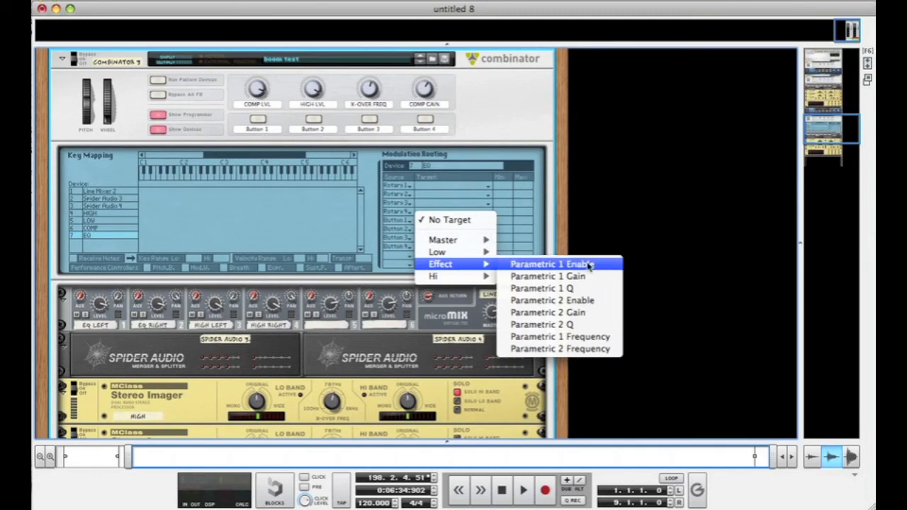
click(589, 265)
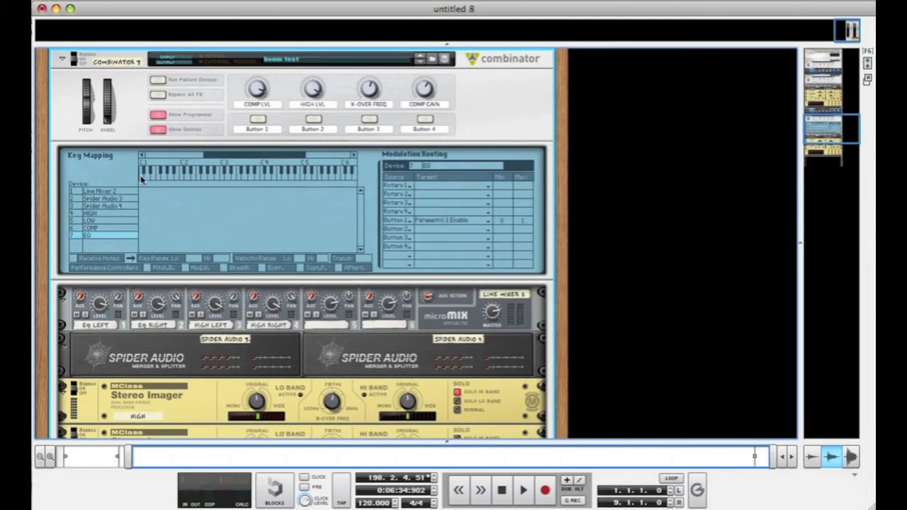
Step: Hide the Programmer and toggle Button 1 on and off to test its control of the equalizer's Parametric 1 band
click(169, 117)
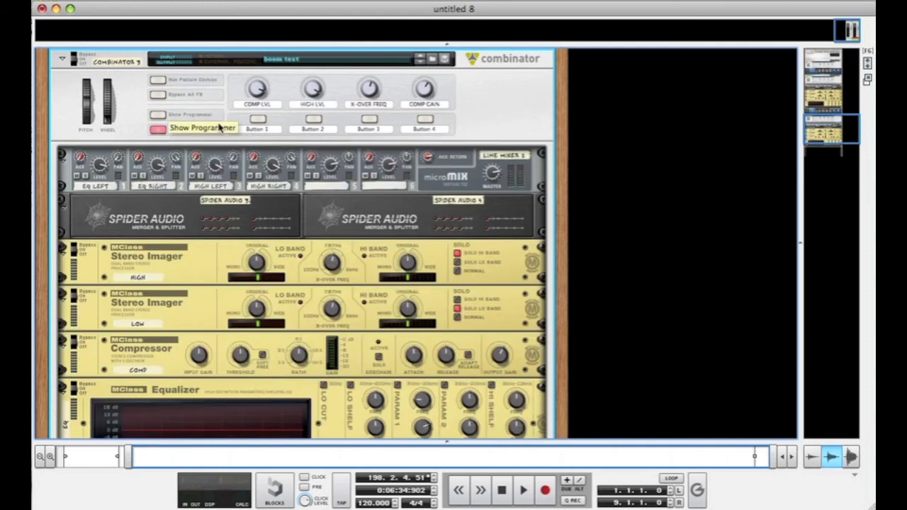
scroll(220, 127, down, 3)
click(260, 83)
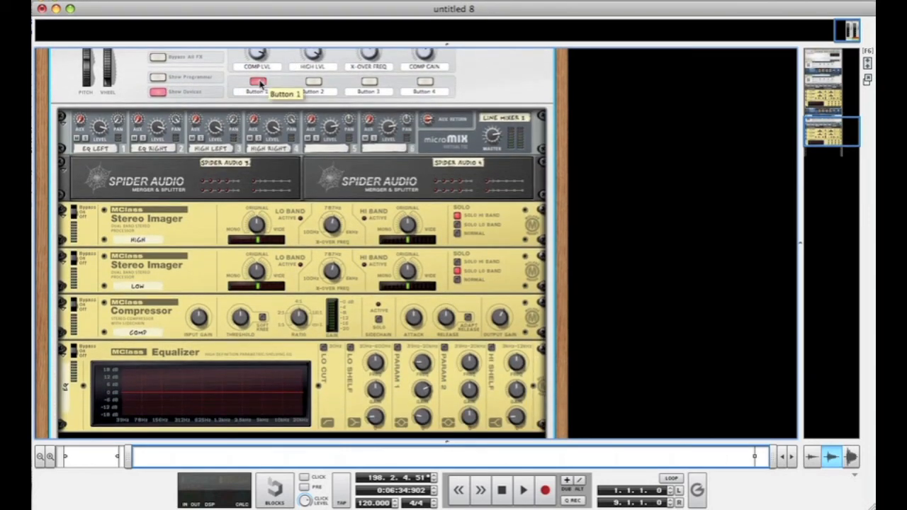
click(259, 83)
click(260, 84)
click(260, 85)
click(260, 85)
Step: Rename the Button 1 label as EXTRA KICK
double_click(260, 93)
text(EXTRA)
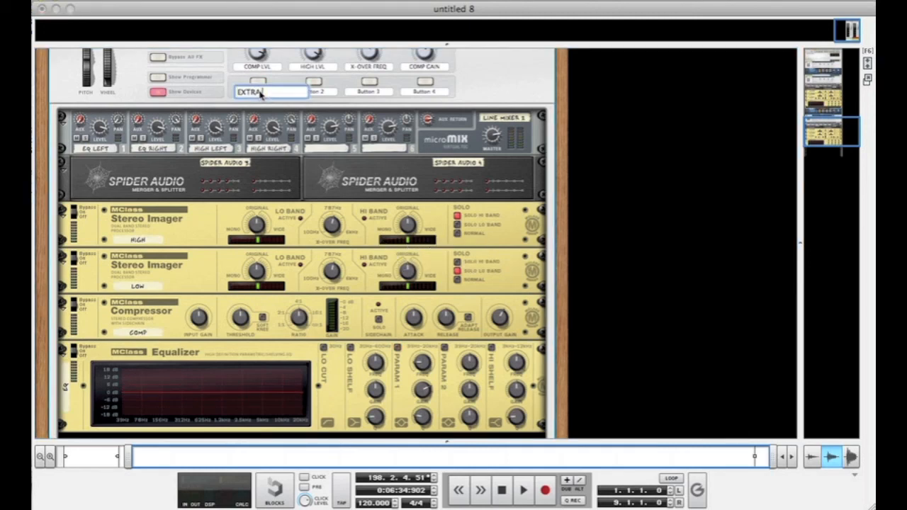
text( KICK)
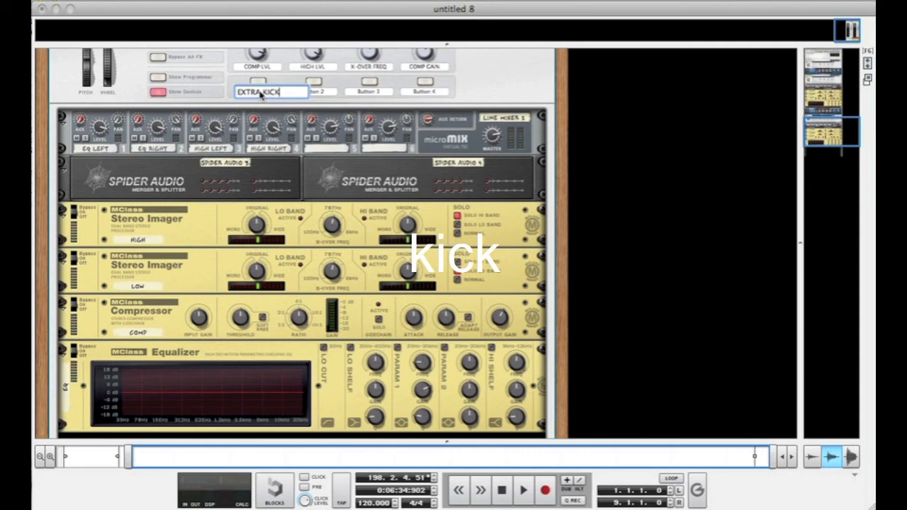
key(Return)
Step: Hide the Combinator's devices, look over the other Combinator higher in the rack, and show the devices again
scroll(317, 130, up, 3)
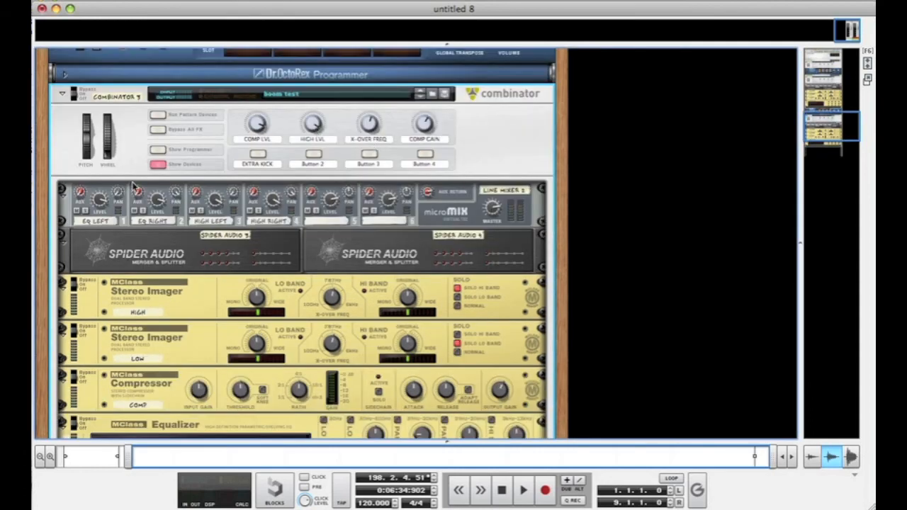
click(157, 163)
scroll(306, 166, up, 3)
scroll(306, 168, up, 6)
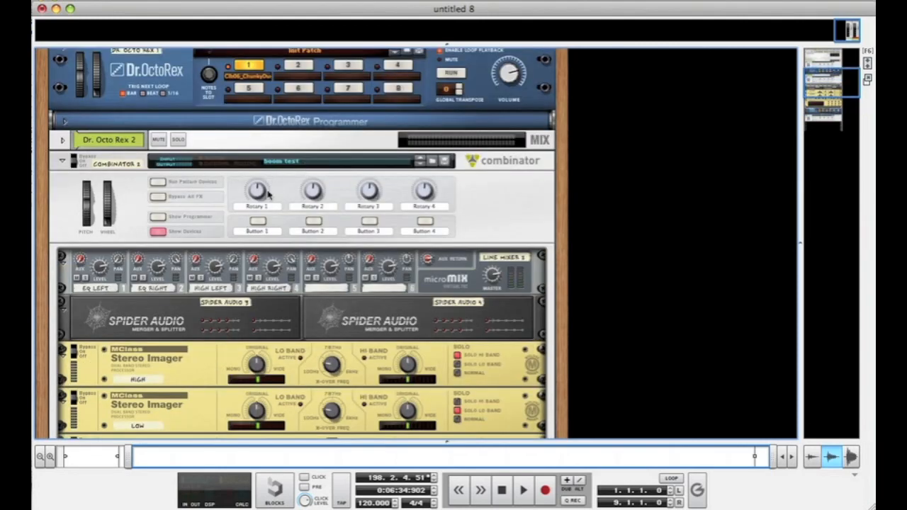
scroll(156, 240, down, 1)
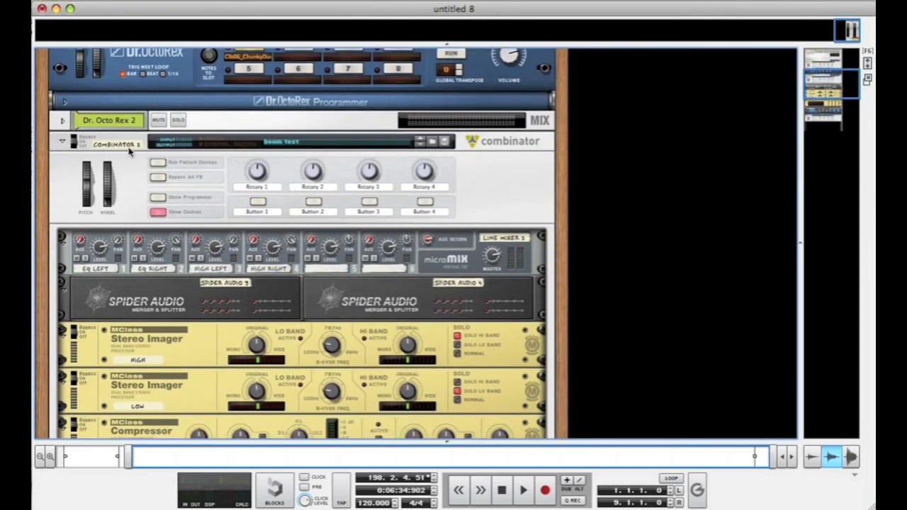
scroll(141, 156, down, 8)
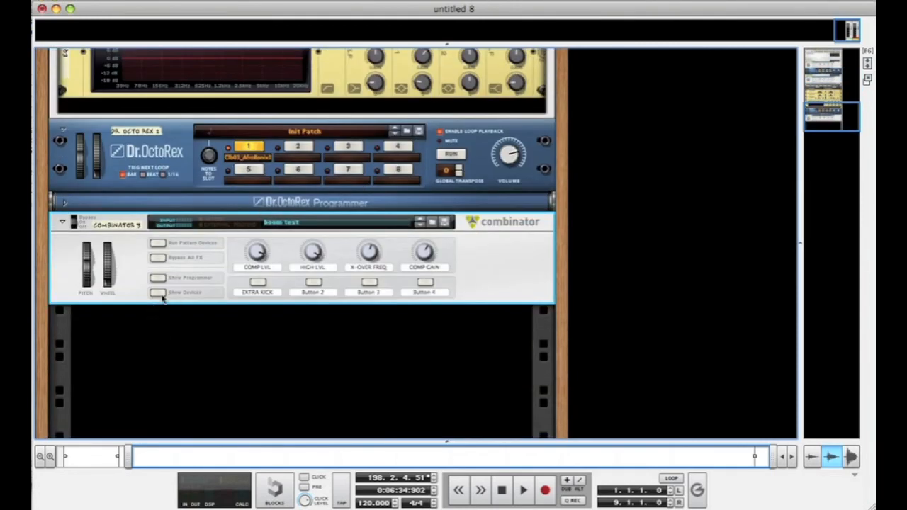
click(157, 293)
Step: Save the Combinator patch as boom test2 in the MUZAK folder
click(444, 60)
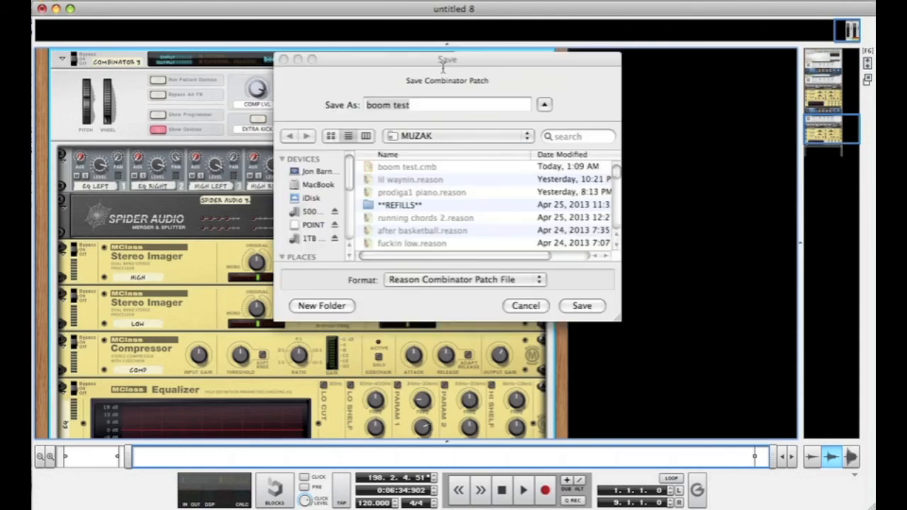
click(402, 106)
key(Return)
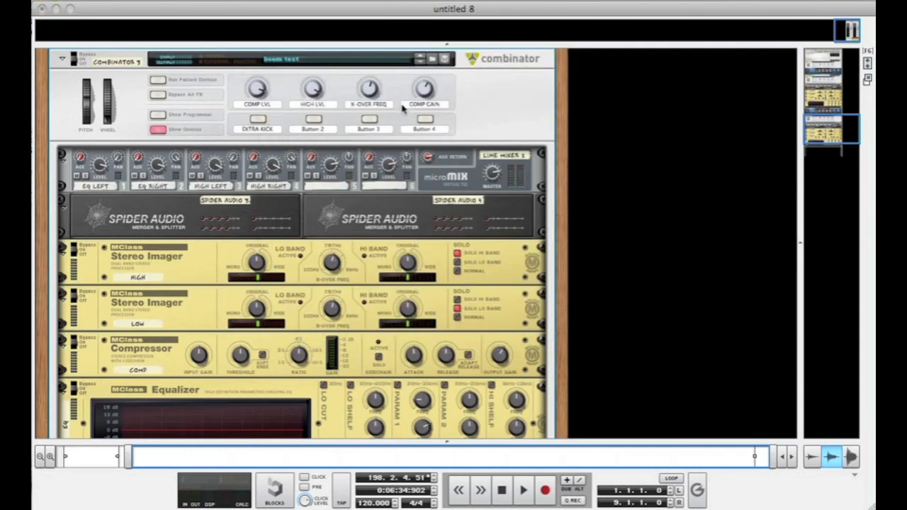
Step: Create an effect after the second Dr. Octo Rex from the boom test2.cmb patch in the MUZAK folder
scroll(317, 133, up, 5)
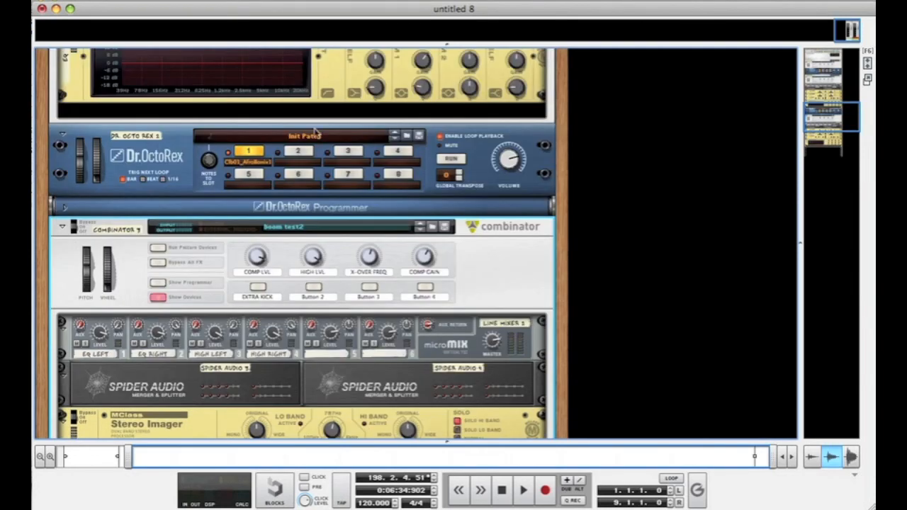
right_click(177, 152)
mouse_move(230, 168)
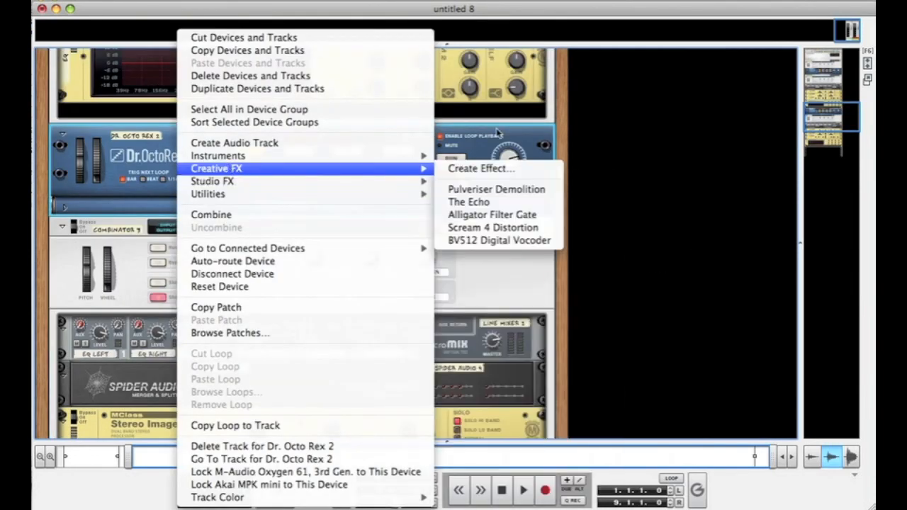
click(473, 167)
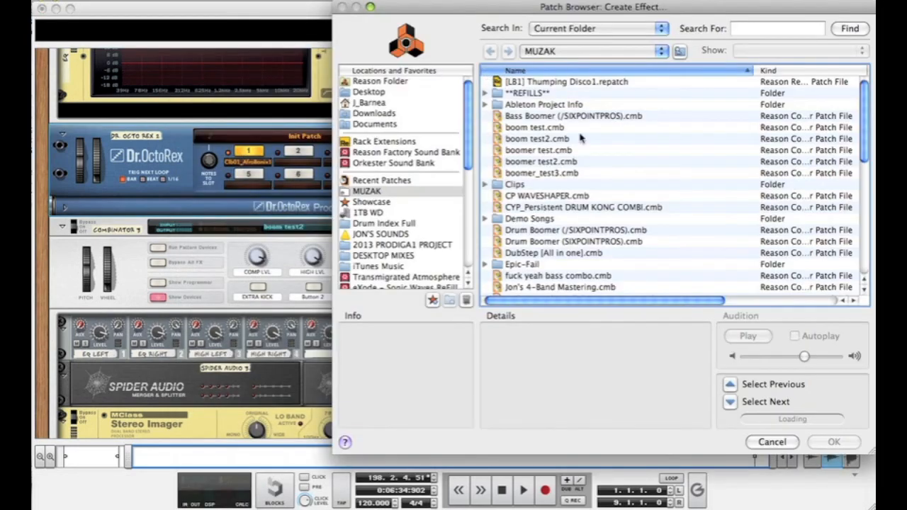
click(545, 140)
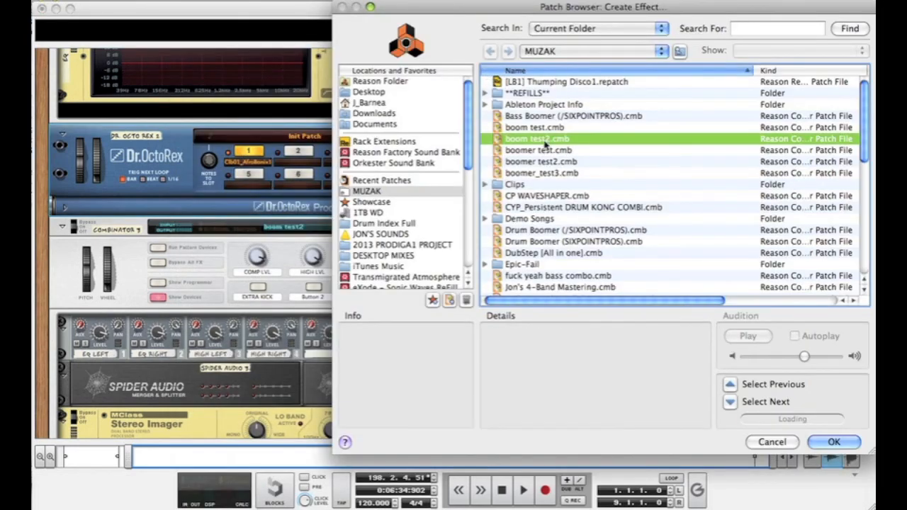
double_click(545, 144)
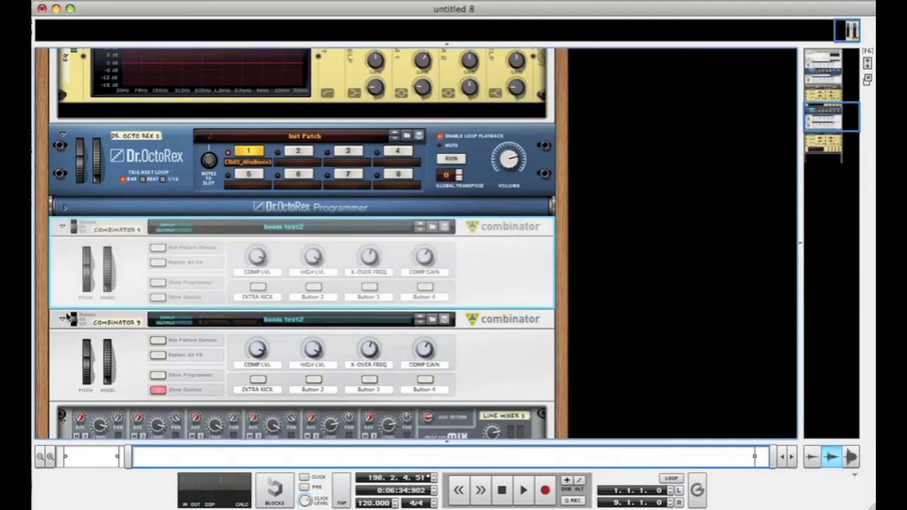
Step: Examine the original Combinator's internal devices and the cable routing on the back of the rack, and return to the front view
scroll(69, 318, down, 1)
scroll(152, 275, down, 4)
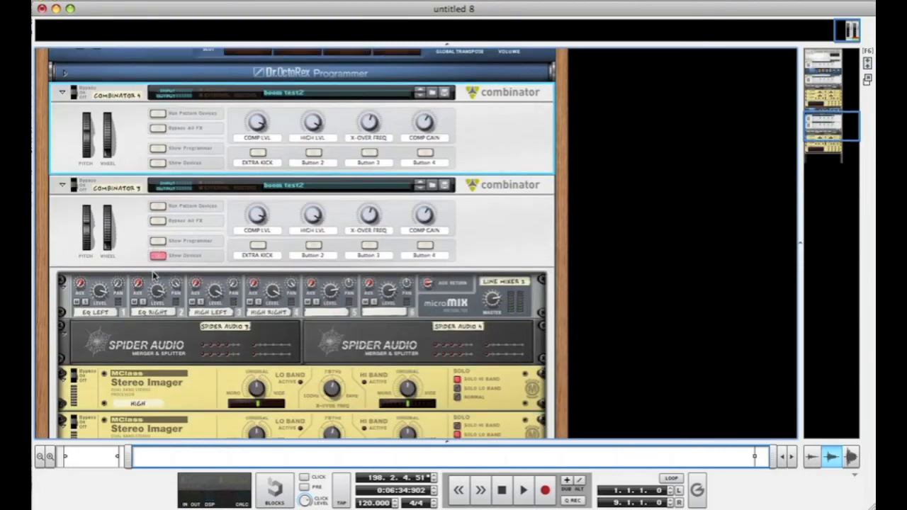
scroll(227, 259, down, 2)
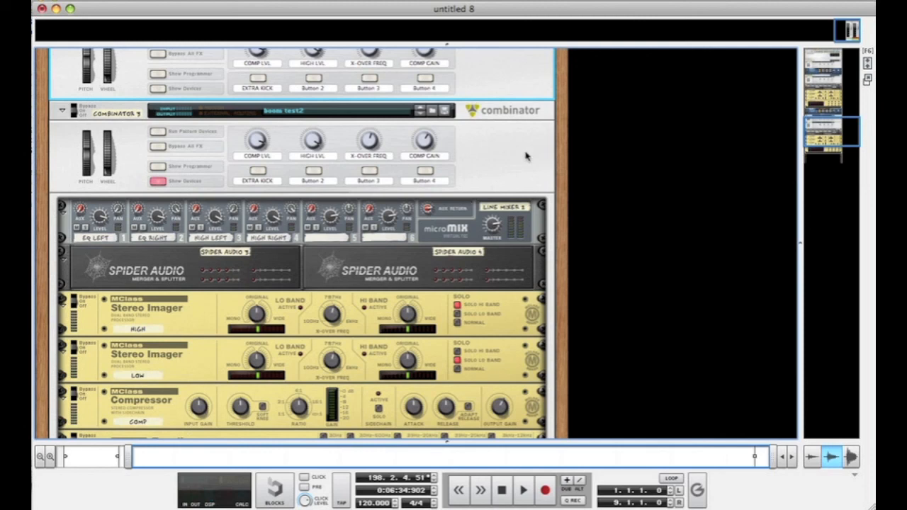
key(Tab)
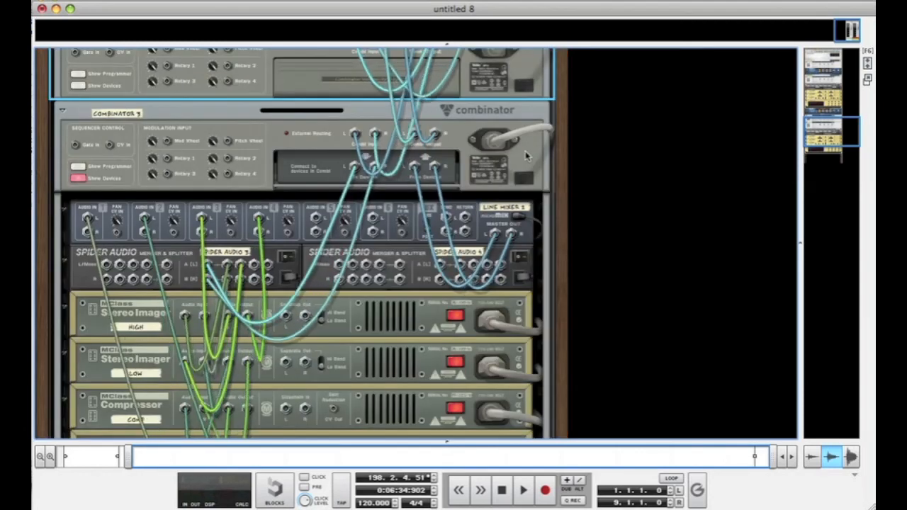
scroll(272, 232, down, 3)
key(Tab)
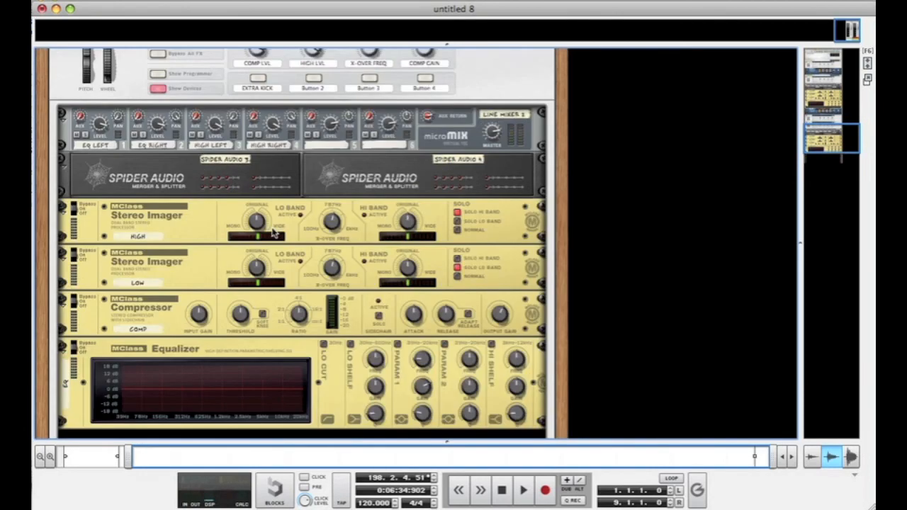